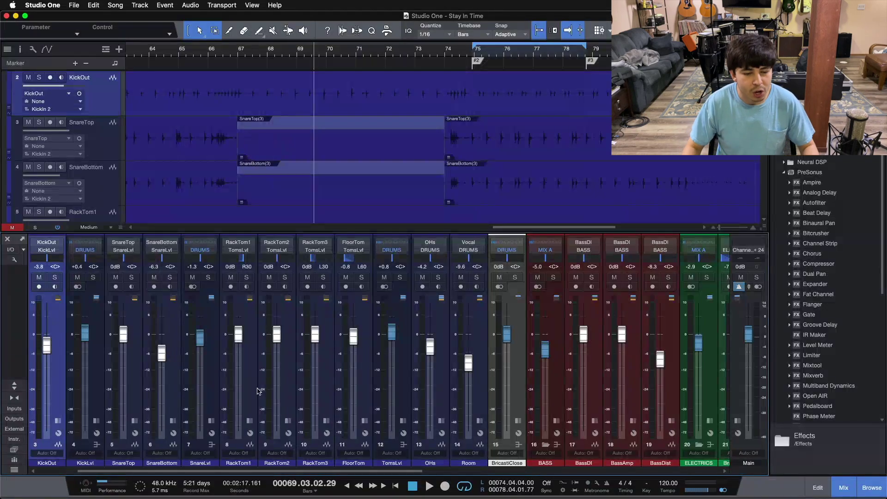
left_click(207, 395)
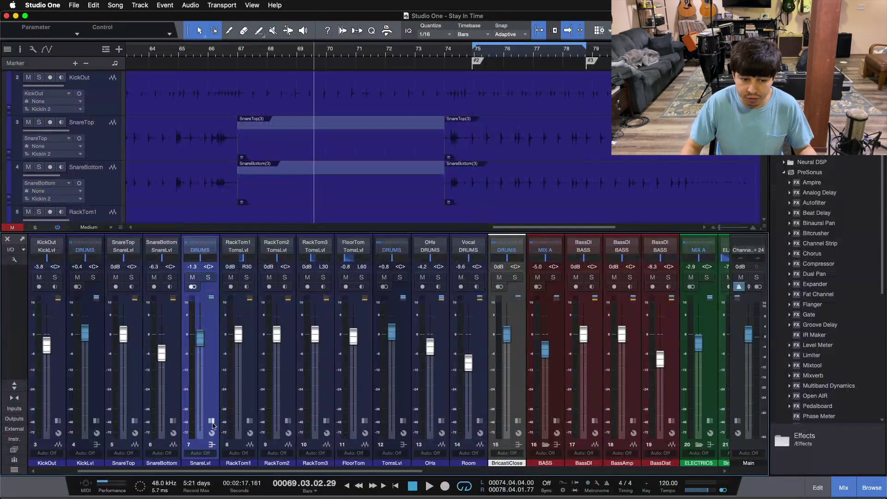
left_click(235, 469)
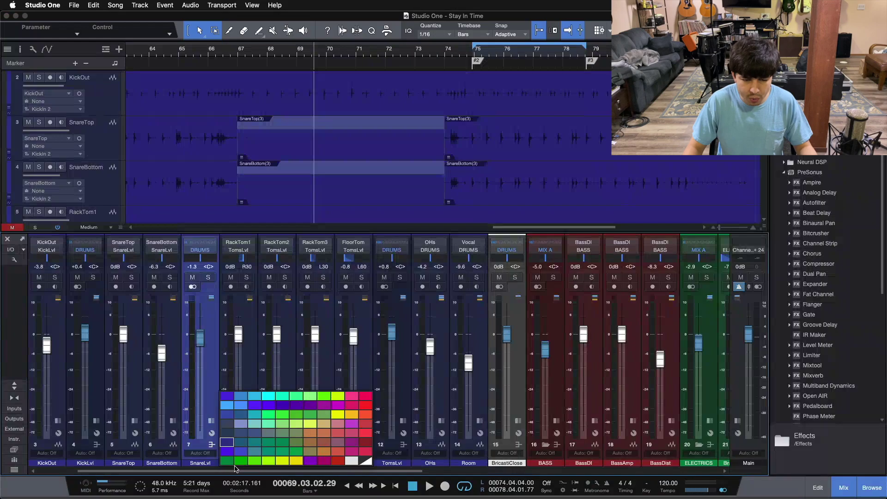
left_click(207, 382)
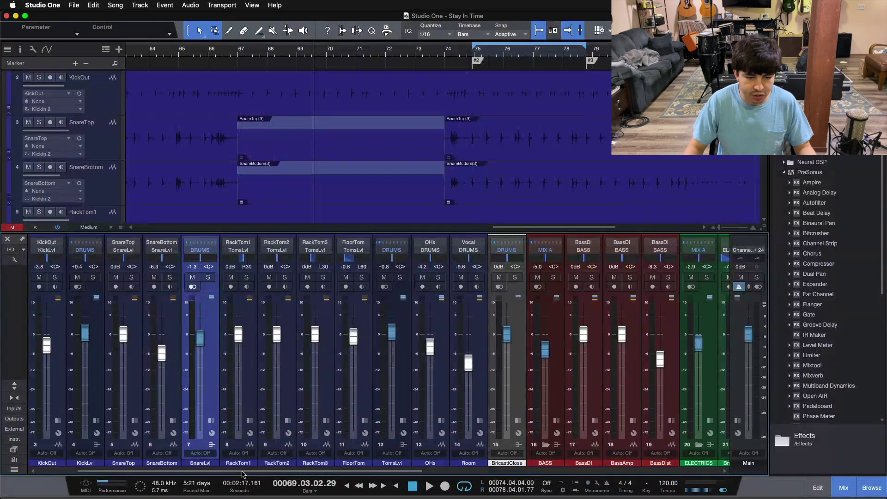
Select the OHs channel in the mixer and solo it
scroll(308, 404, "right", 5)
left_click(310, 377)
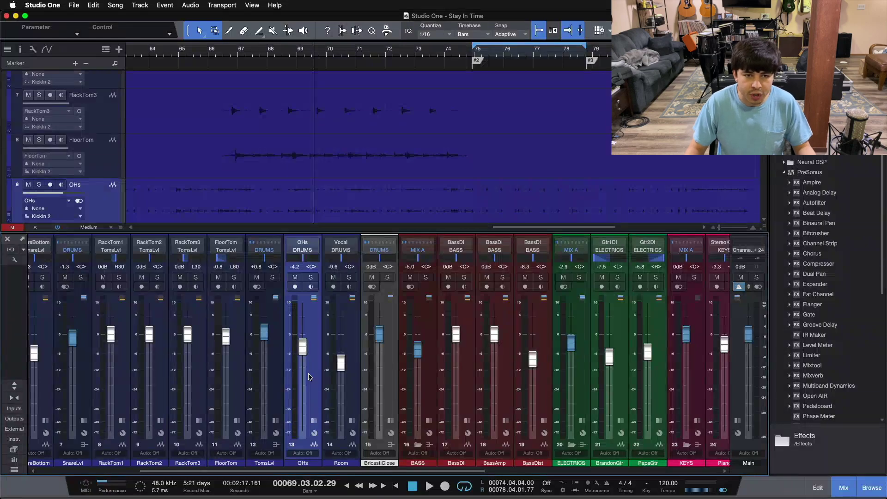
left_click(311, 277)
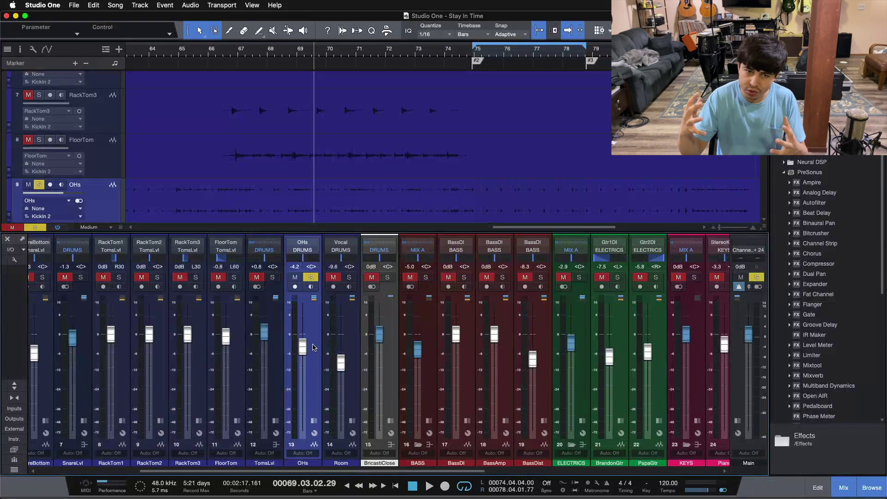
Place the playback cursor at 64.03.01.00 and unsolo the OHs channel
scroll(275, 181, "down", 1)
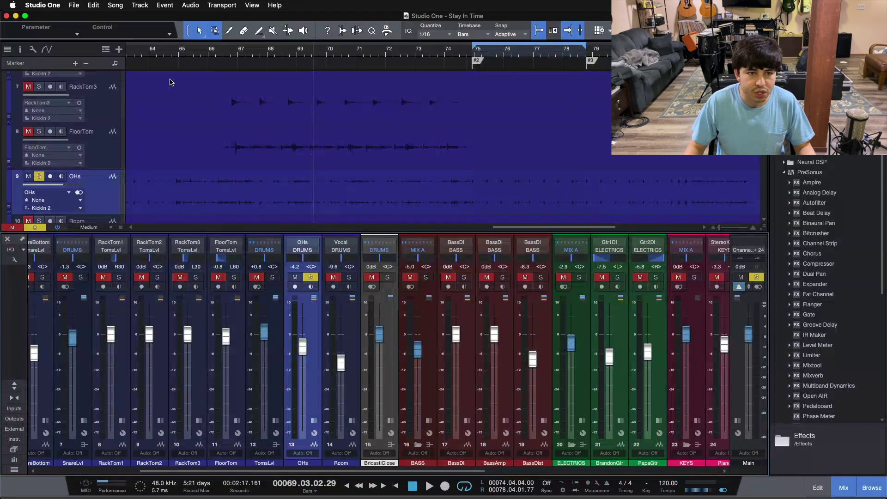
left_click(167, 53)
key("s")
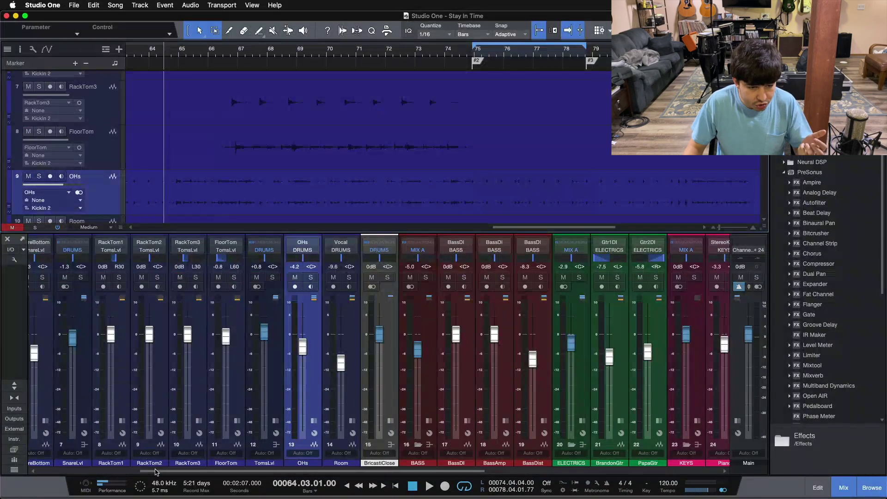
Solo the DRUMS bus and listen to the full drum mix until about bar 77
left_click_drag(157, 471, 57, 472)
left_click(55, 277)
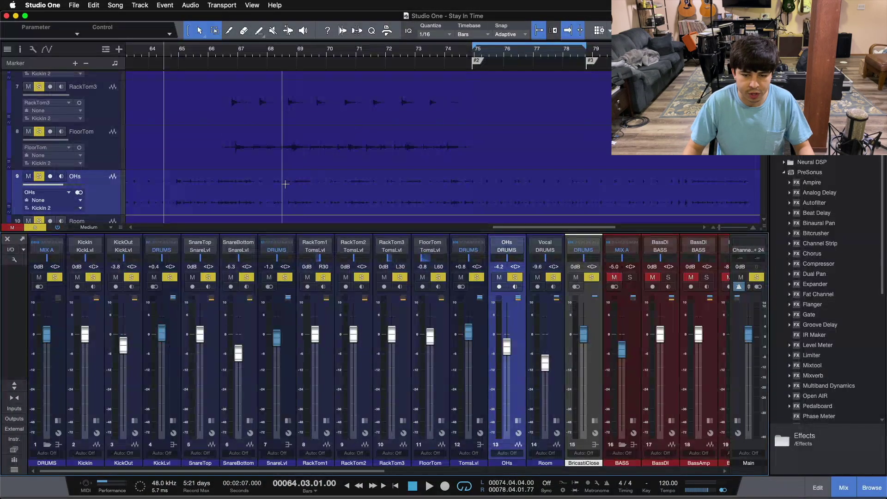
left_click(177, 359)
key("space")
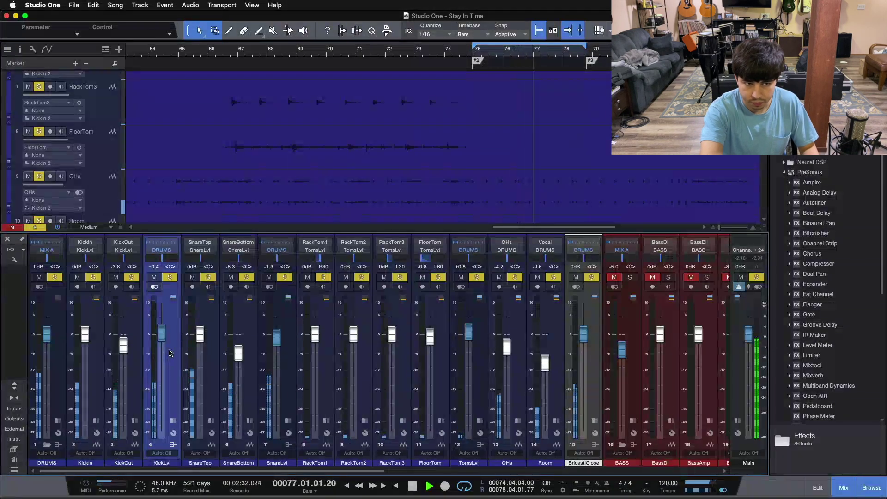
key("space")
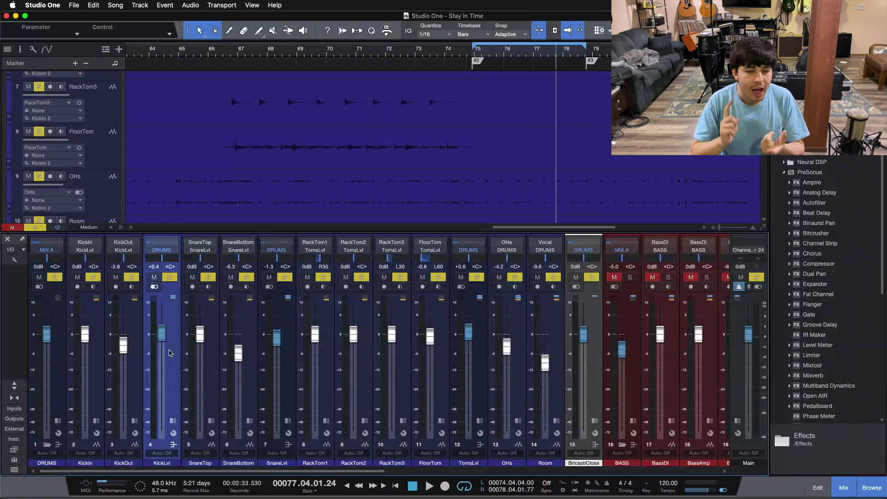
Clear the drum solos, solo only the OHs channel, and place the playback cursor at 64.04.01.00
left_click(34, 227)
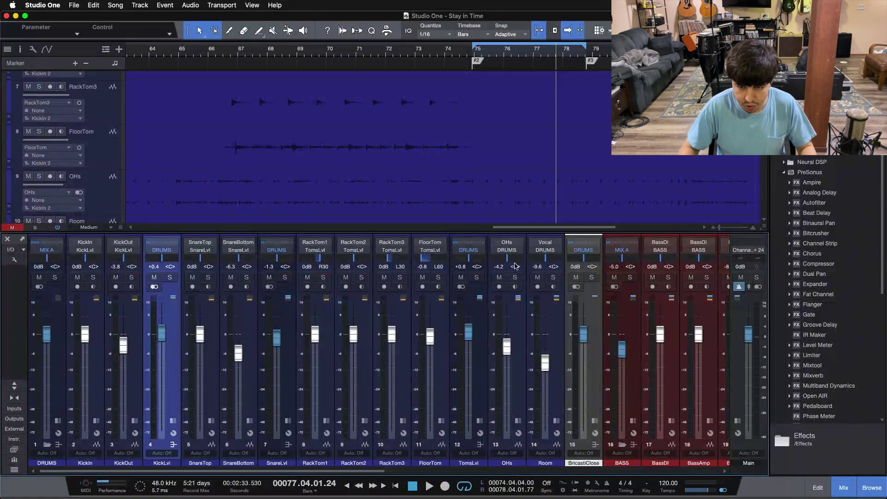
left_click(514, 277)
left_click(168, 53)
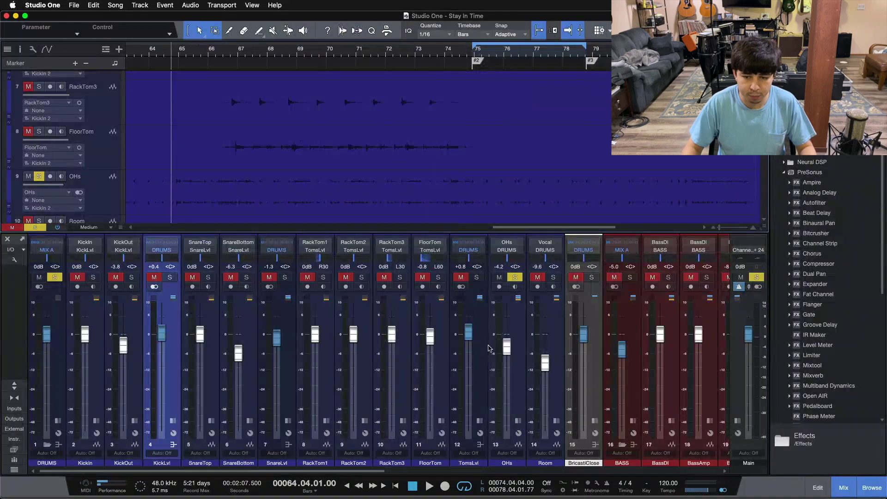
Expand the OHs channel's inserts and, during playback, add Multiband Dynamics after the Pro EQ
left_click_drag(381, 472, 447, 475)
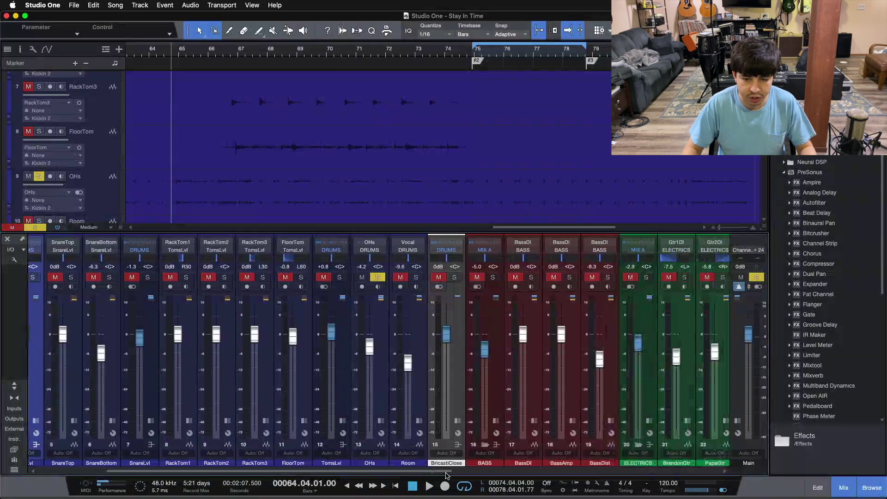
left_click(381, 421)
left_click(402, 356)
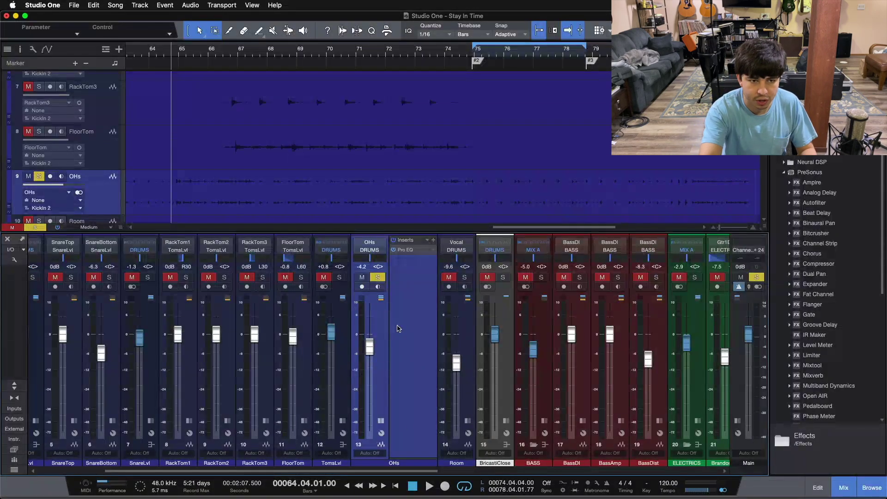
key("space")
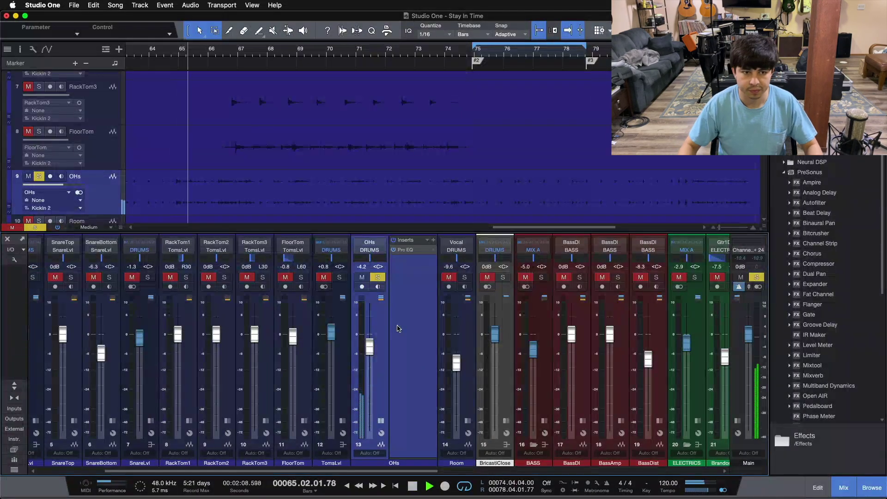
left_click(826, 386)
left_click_drag(804, 388, 415, 287)
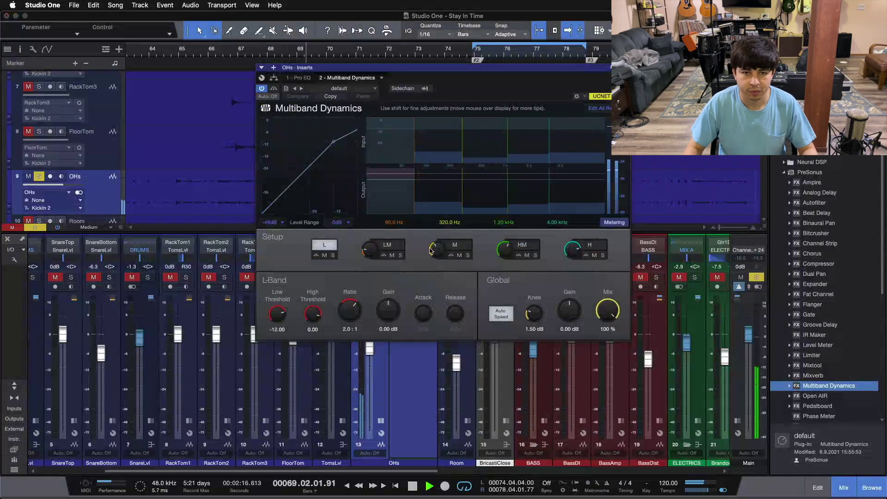
Load the De-Esser preset in Multiband Dynamics and move the plug-in window lower over the mixer
left_click(344, 88)
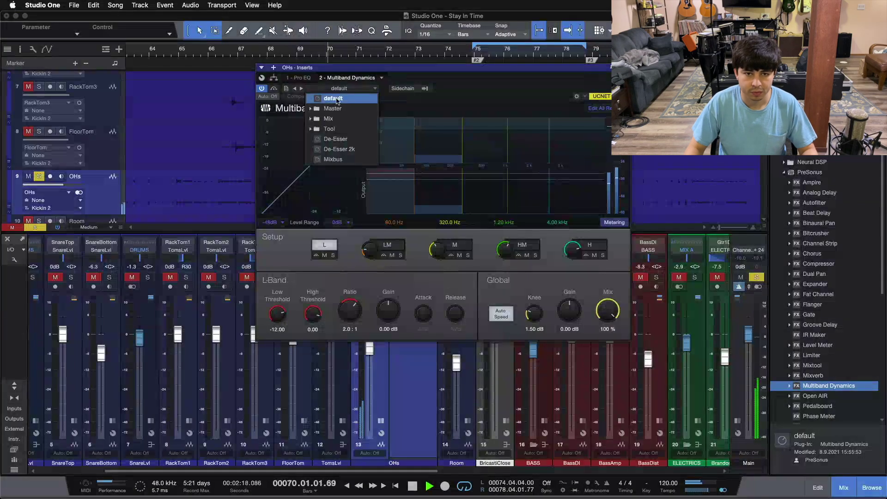
left_click(336, 141)
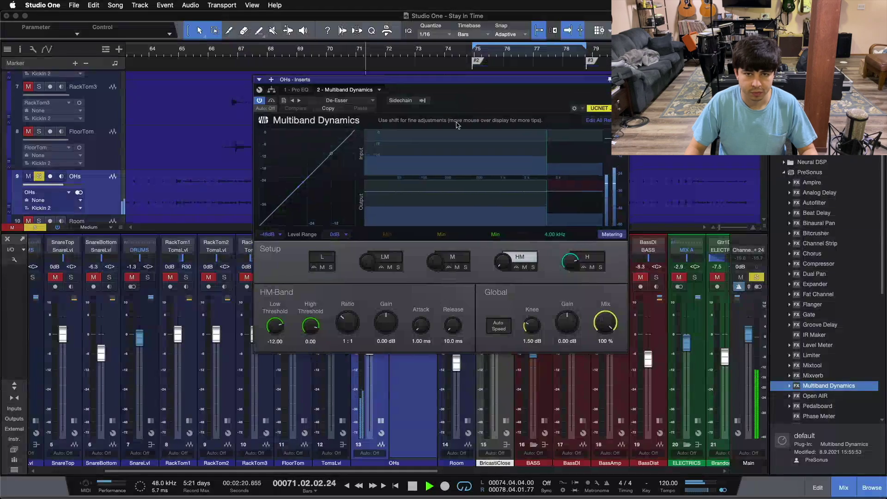
left_click_drag(464, 98, 407, 226)
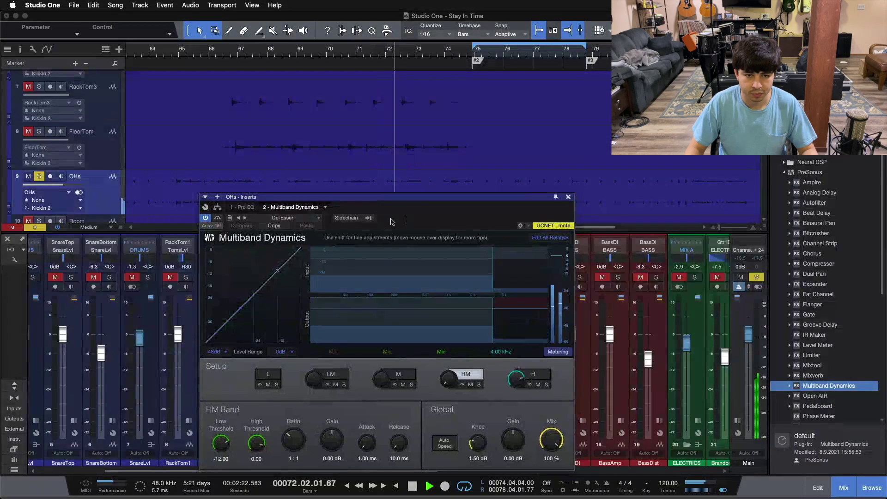
Examine the overheads' frequency spectrum in the Pro EQ, replaying the section from 64.04.01.00
left_click(245, 207)
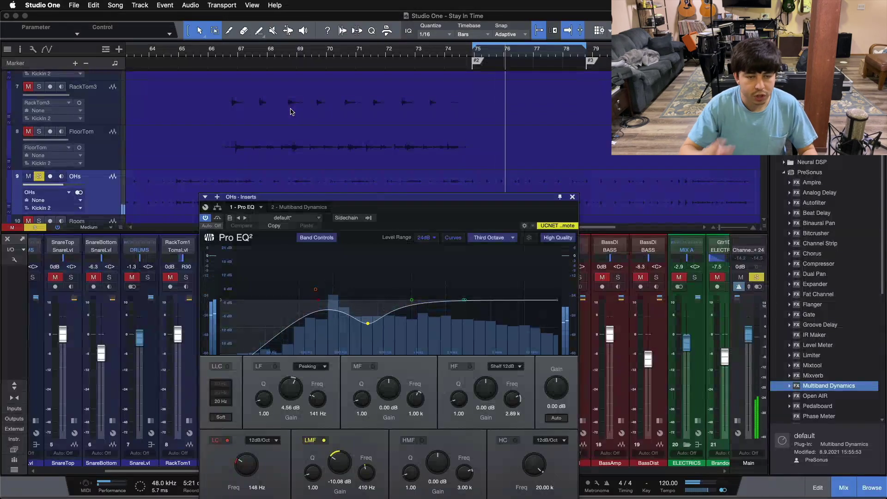
key("space")
left_click(171, 57)
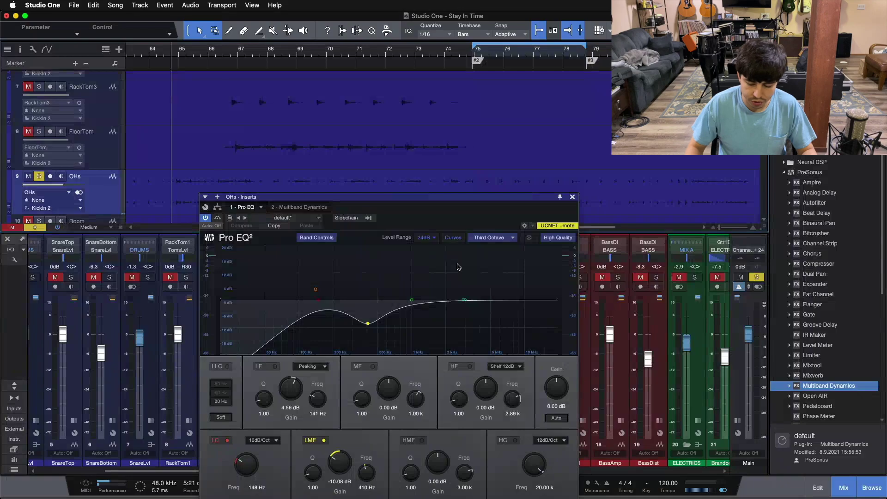
key("space")
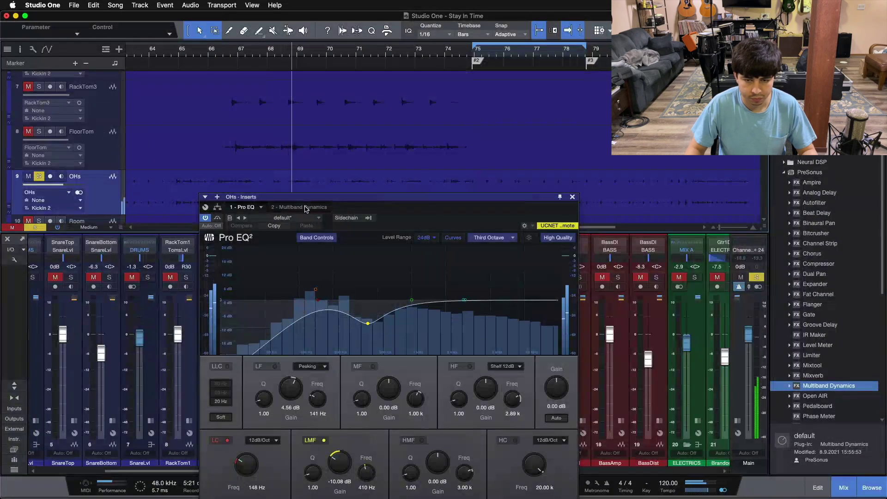
key("space")
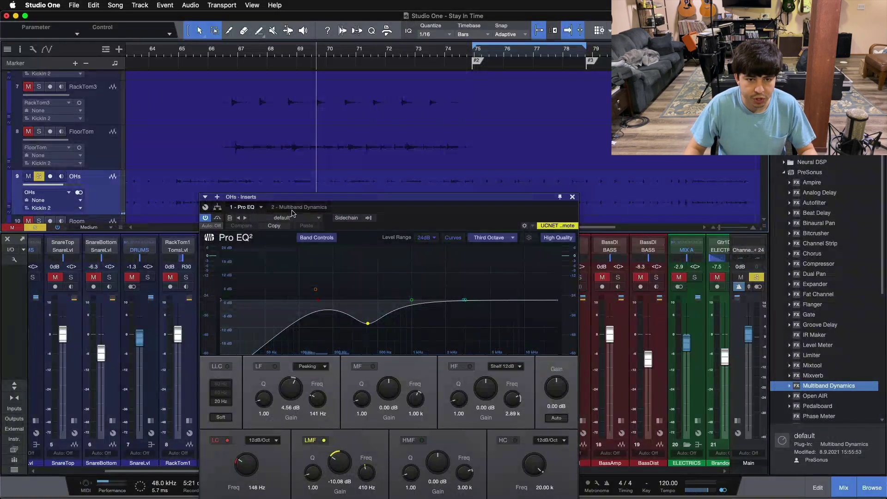
Return to Multiband Dynamics, select the H band, and set its lower crossover frequency to 3.00 kHz
left_click(292, 207)
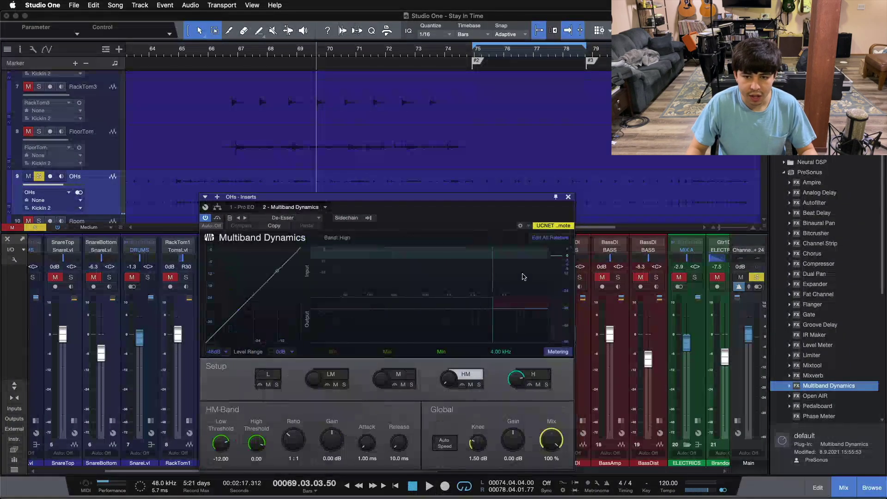
left_click(547, 375)
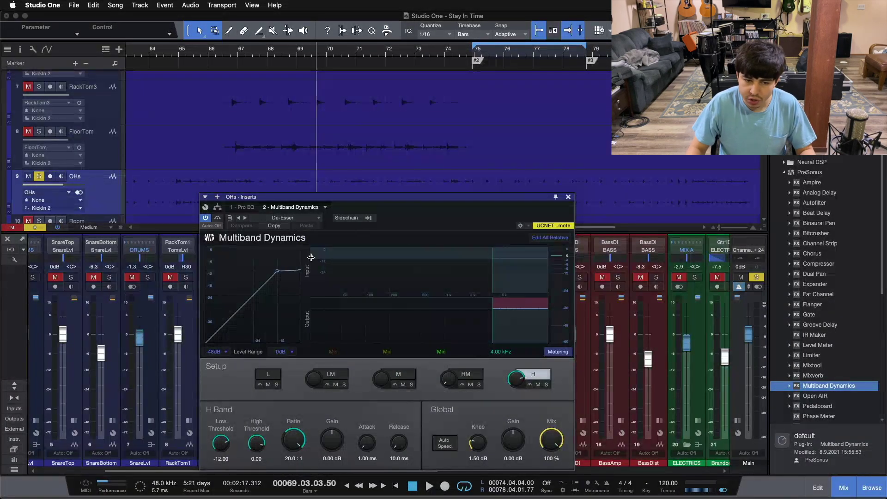
left_click(502, 352)
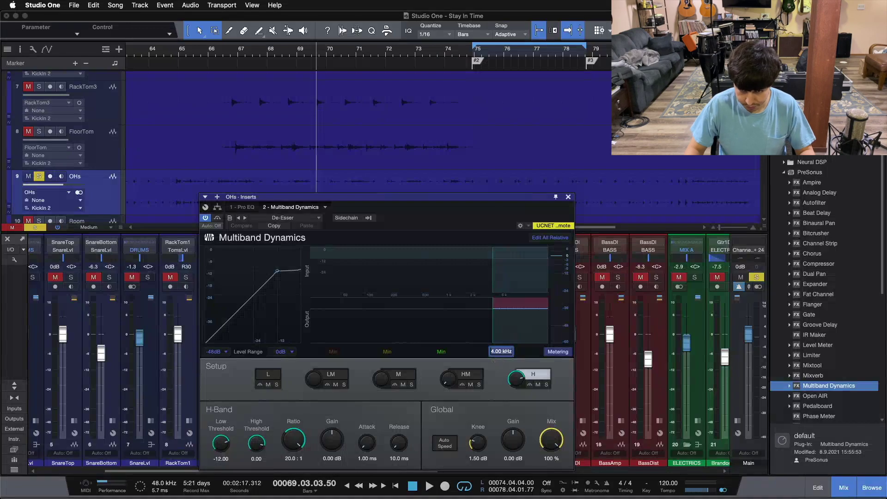
key("Return")
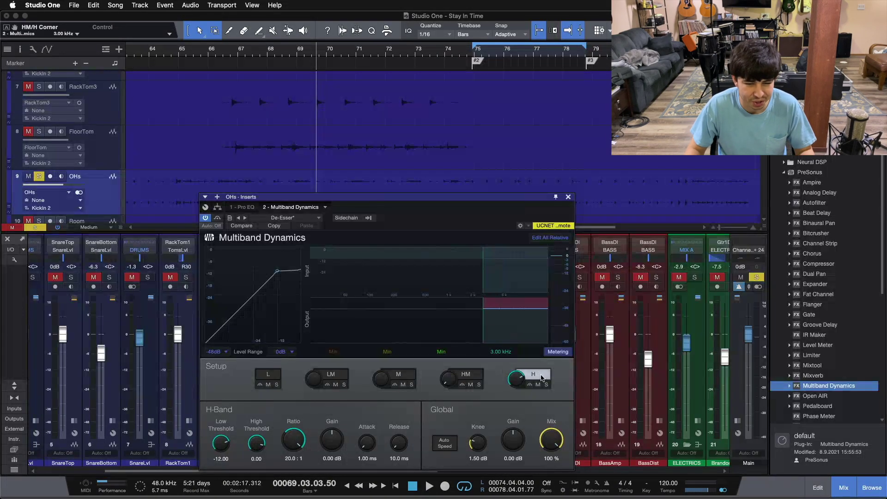
Replay the overheads from 64.04.01.00 and lower the H band's Low Threshold to -25.80 dB
left_click_drag(418, 197, 528, 108)
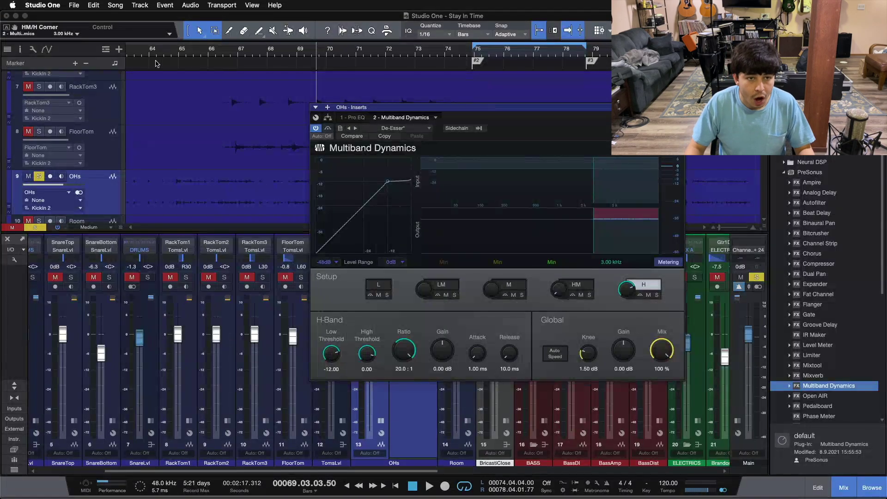
left_click(170, 52)
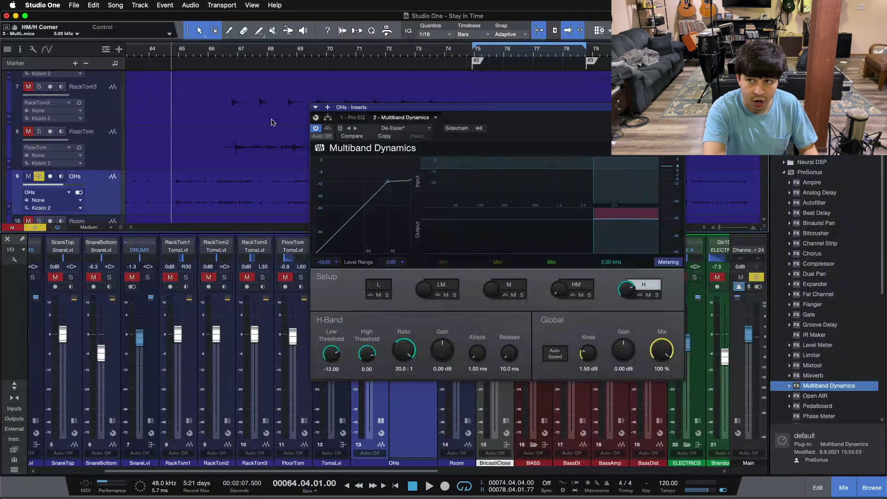
key("space")
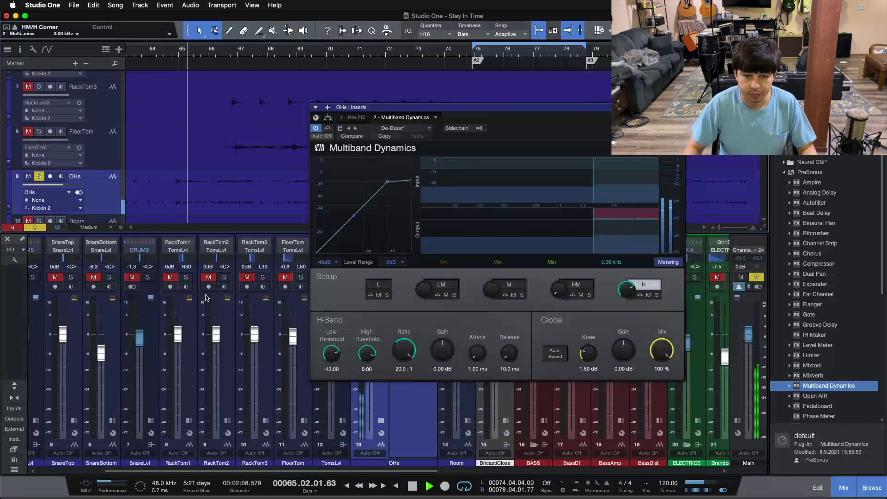
scroll(333, 356, "down", 4)
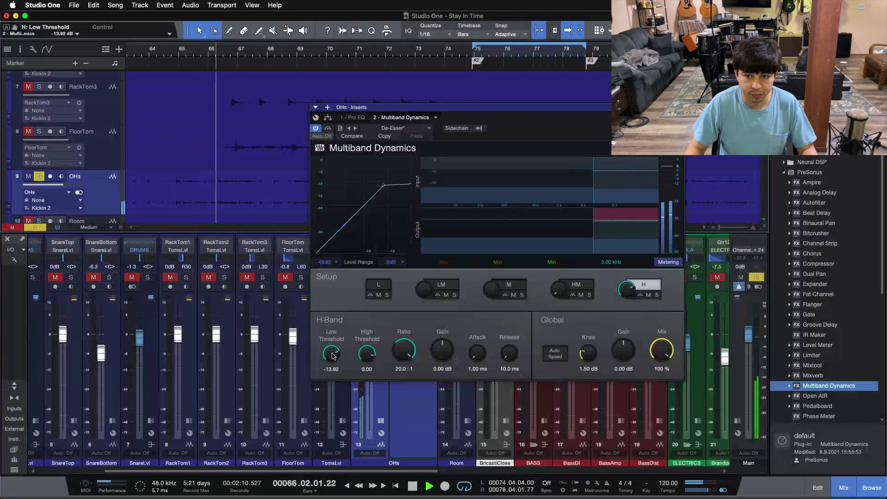
scroll(334, 356, "down", 2)
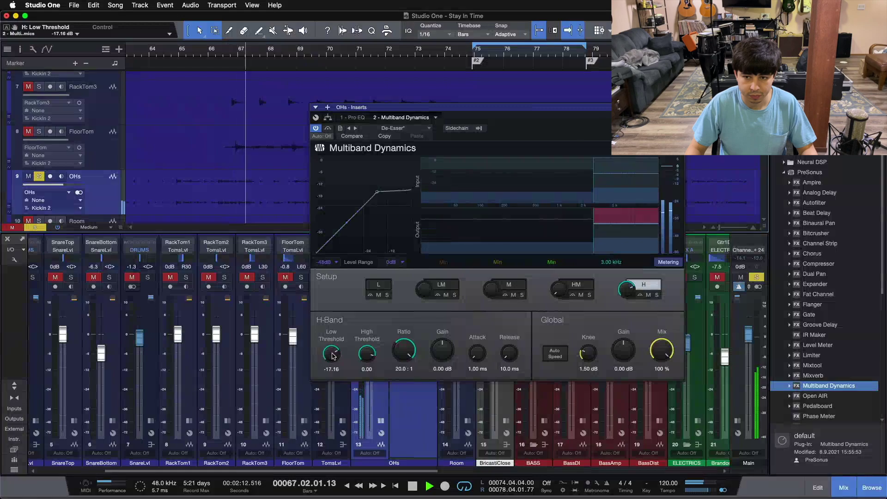
scroll(333, 355, "down", 4)
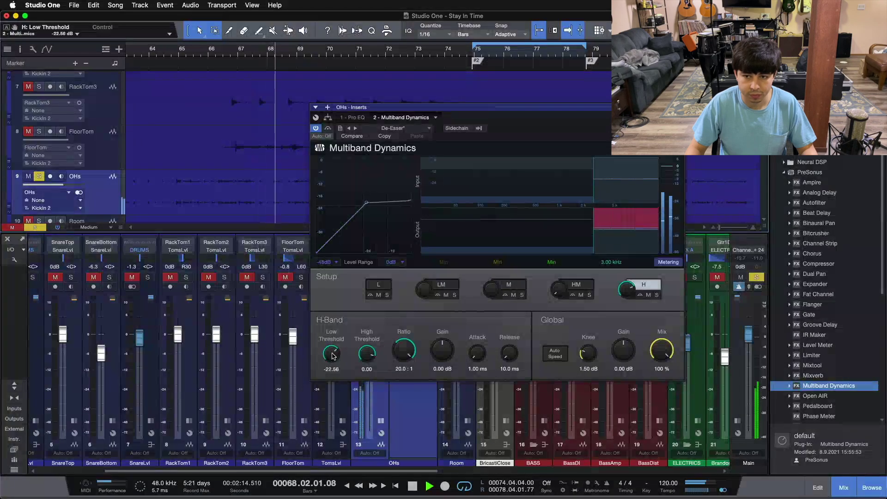
scroll(334, 355, "down", 2)
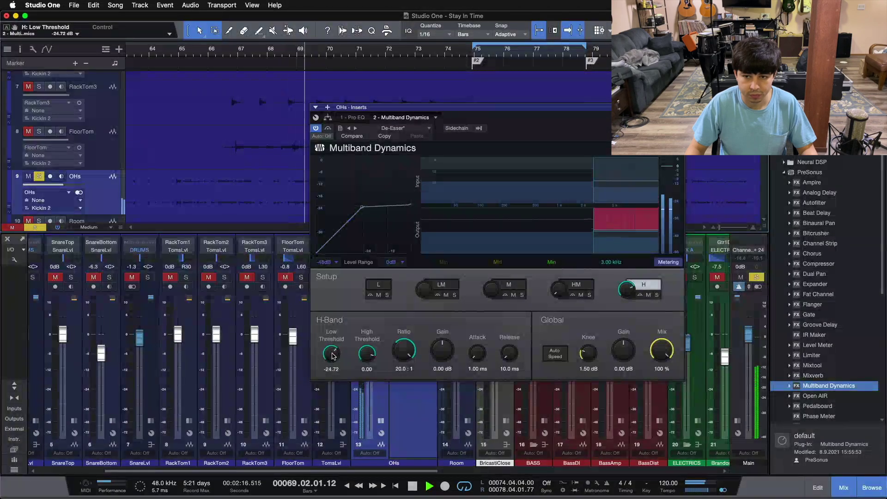
scroll(333, 356, "down", 1)
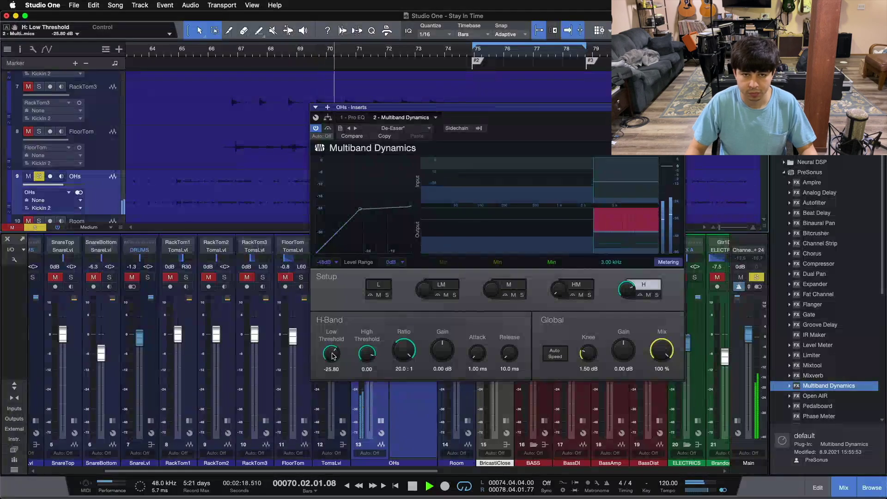
Lower the H band's Low Threshold to -27.96 dB during playback and move the plug-in window clear of the OHs fader
scroll(334, 355, "down", 1)
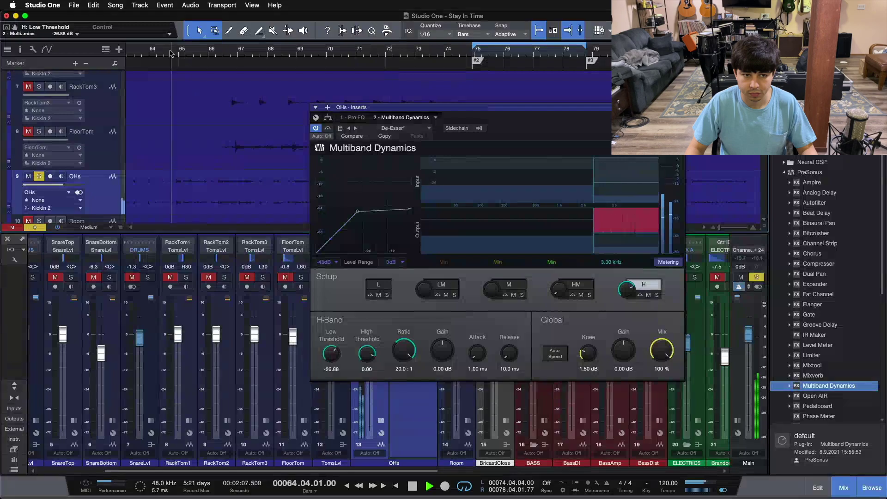
scroll(329, 356, "down", 1)
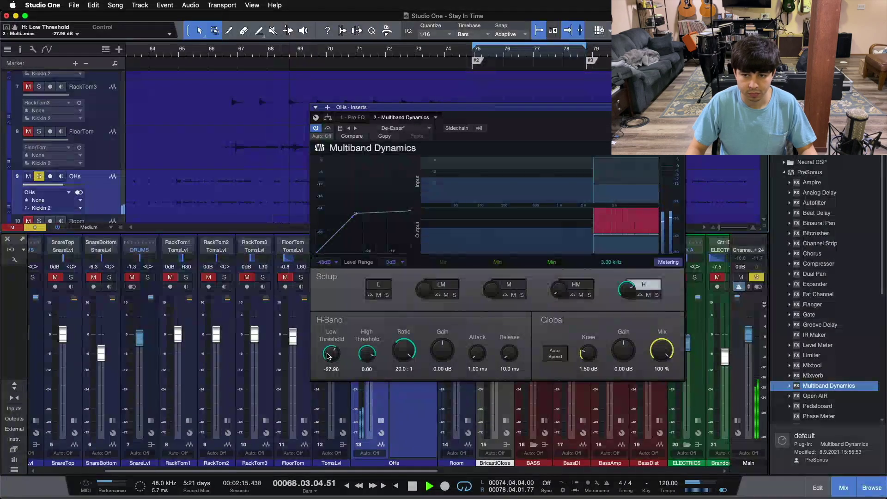
left_click_drag(571, 122, 648, 151)
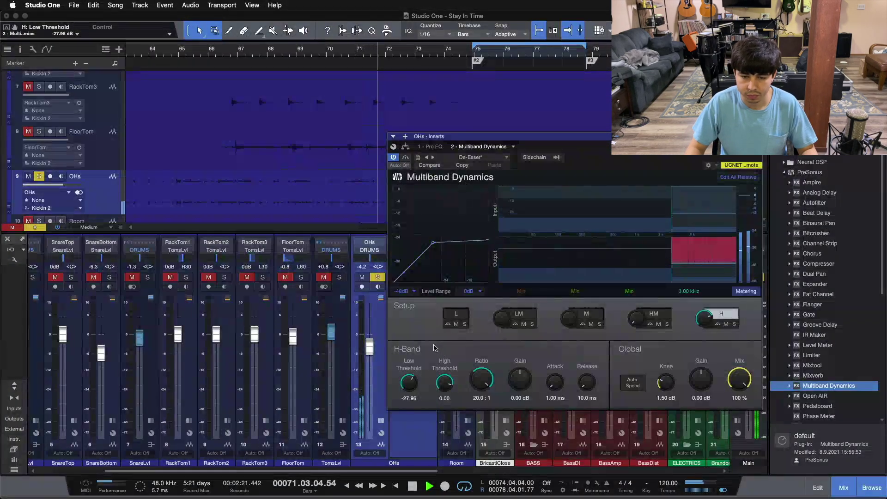
key("space")
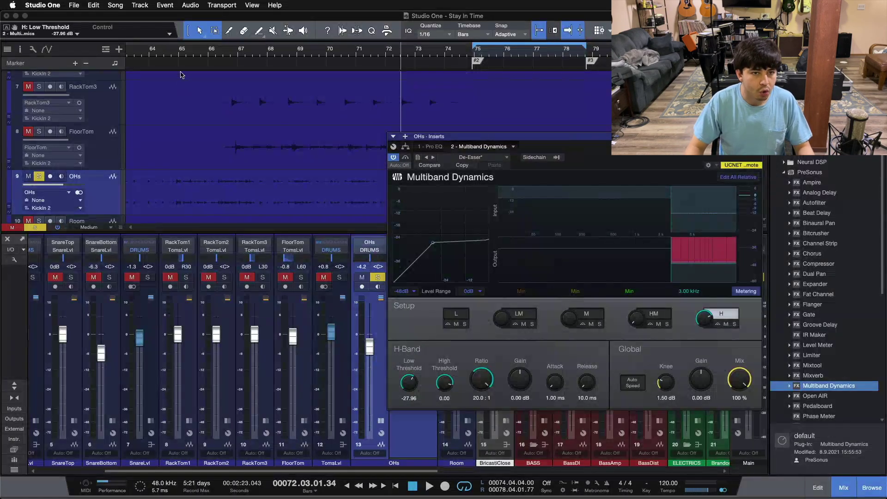
Replay the overheads from 64.04.01.00 and lower the H band's Low Threshold to -36.60 dB to hear exaggerated de-essing
left_click(169, 53)
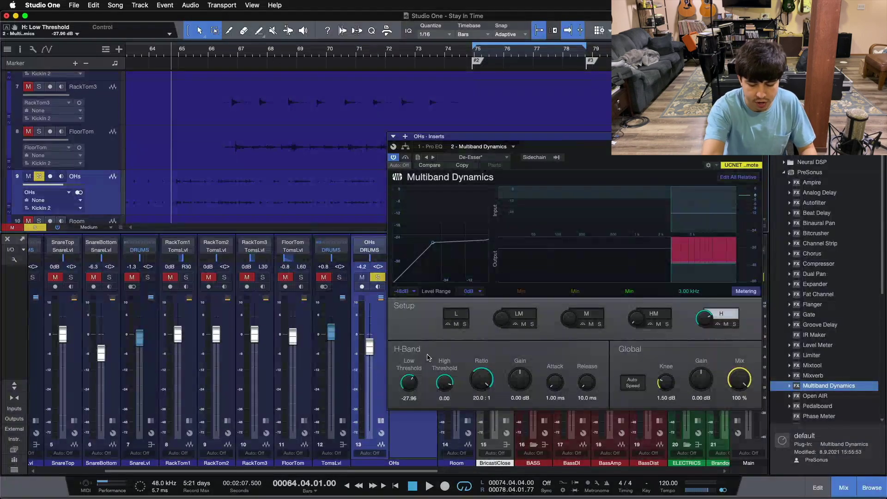
key("space")
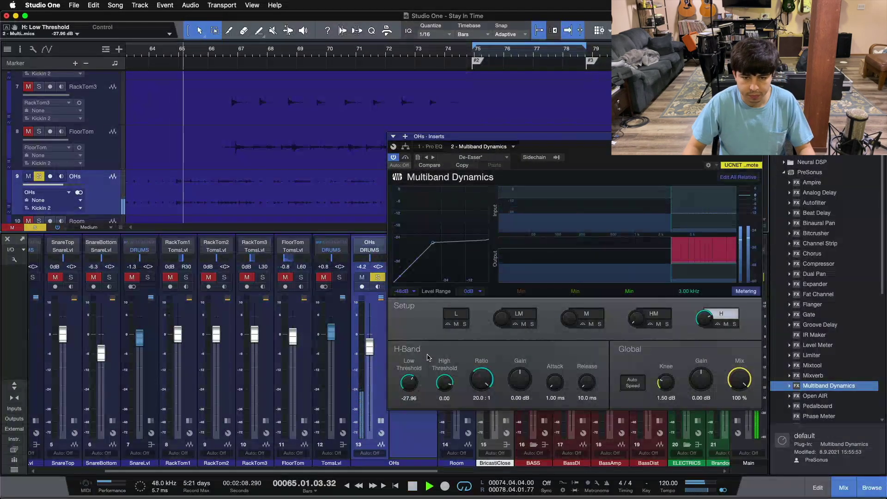
scroll(408, 384, "down", 5)
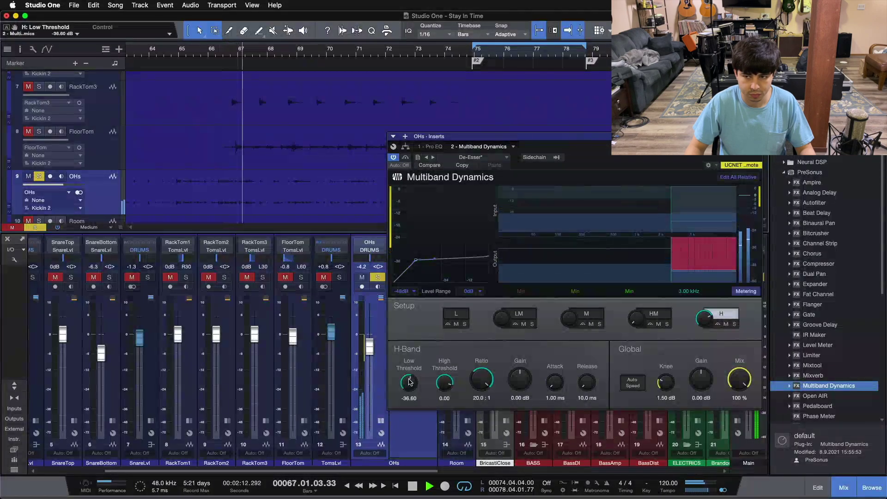
scroll(409, 382, "down", 1)
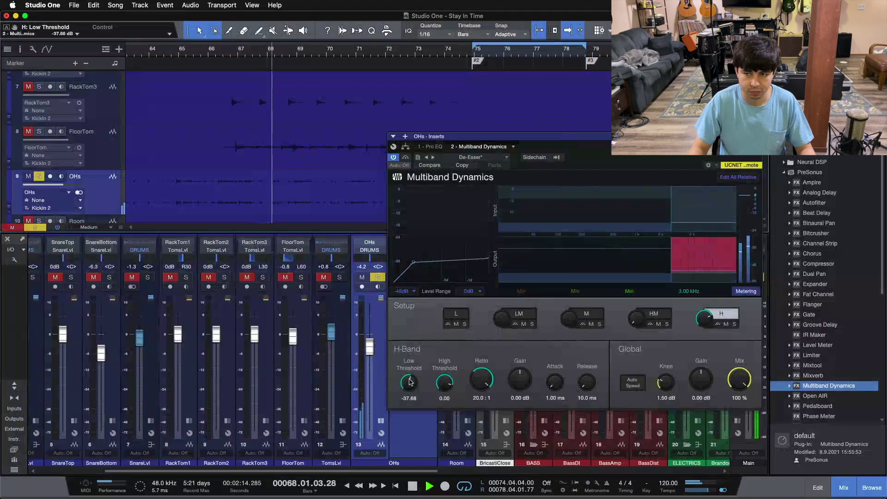
scroll(409, 382, "up", 1)
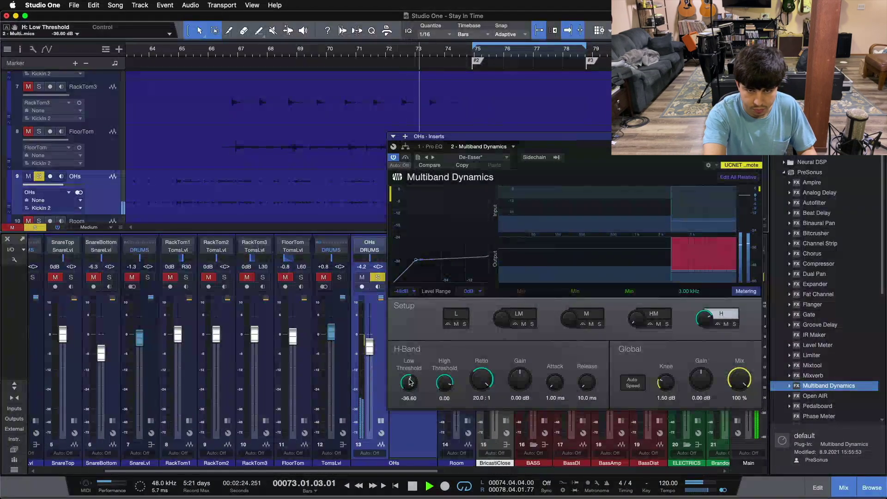
key("space")
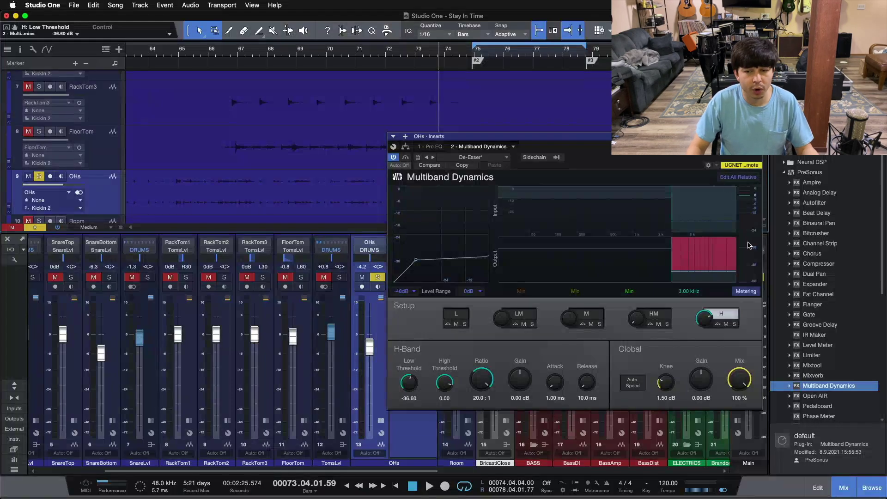
Raise the H band's Low Threshold to -20.40 dB, then, replaying from 64.03.01.00, bring it down to -27.96 dB
left_click_drag(404, 385, 410, 378)
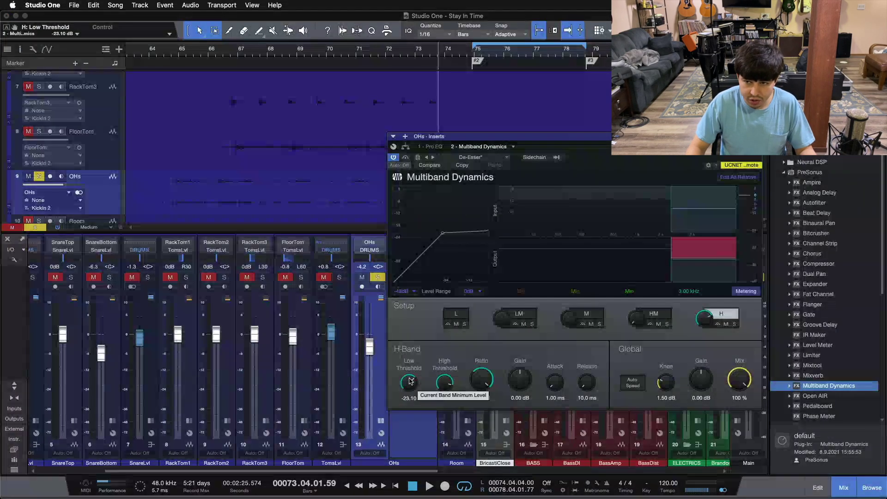
left_click(164, 50)
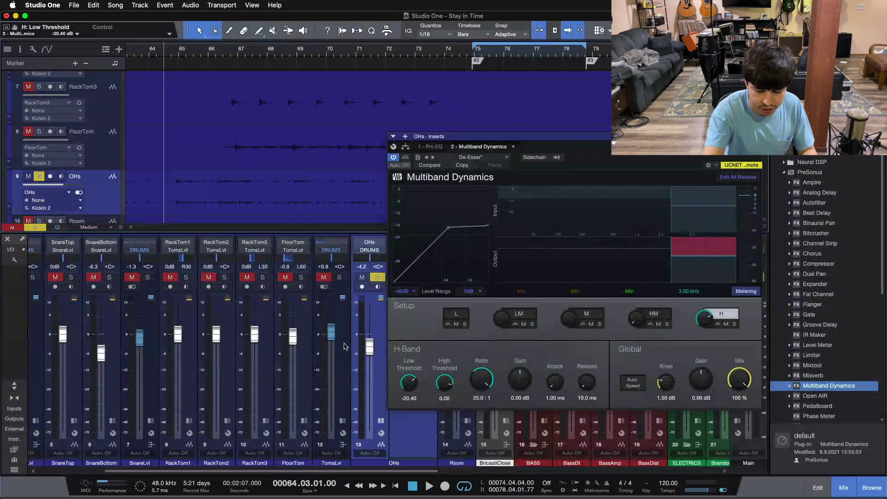
key("space")
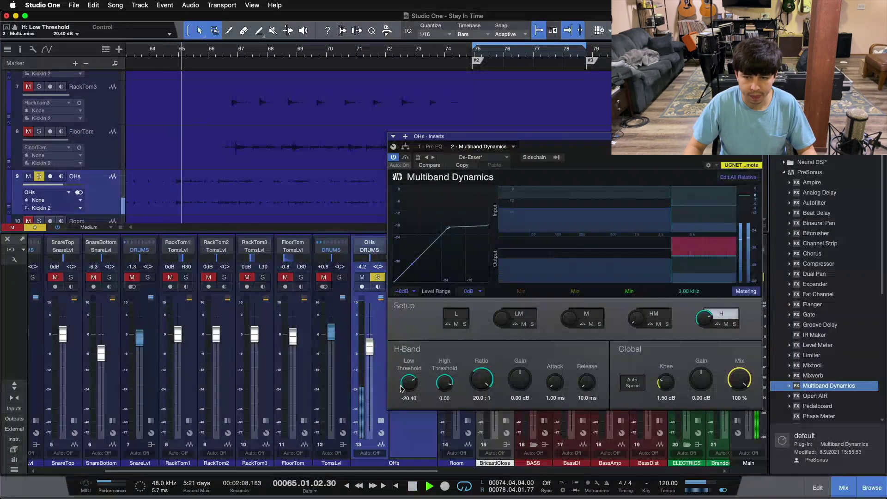
scroll(404, 381, "down", 6)
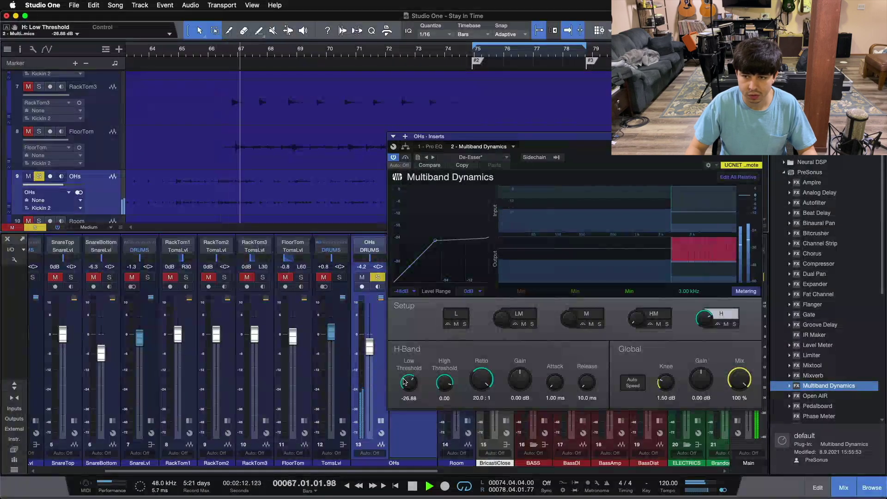
scroll(405, 381, "down", 1)
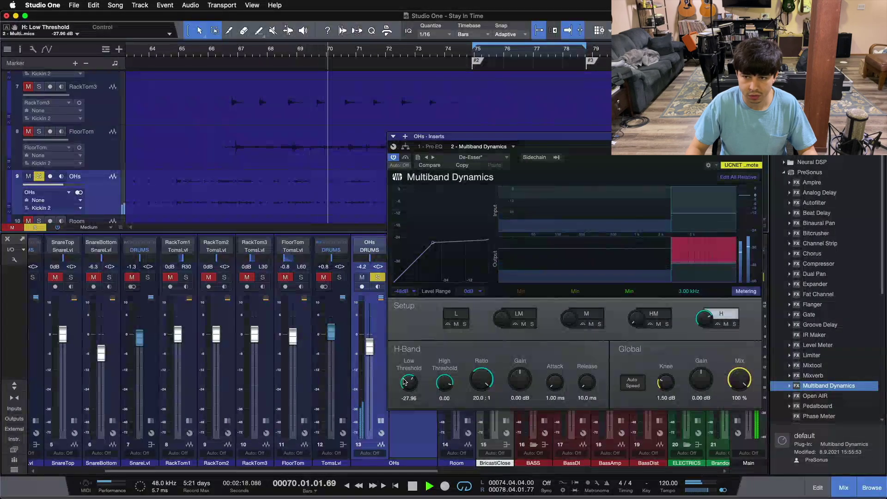
scroll(405, 381, "down", 1)
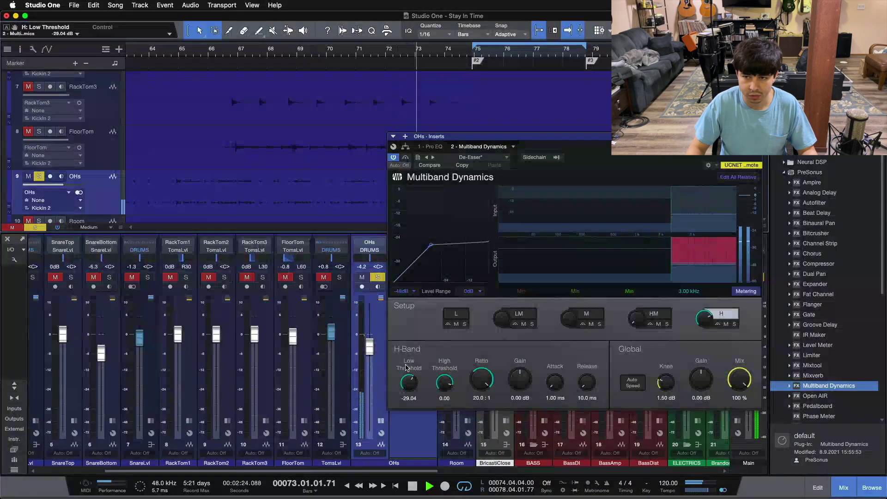
scroll(411, 387, "up", 1)
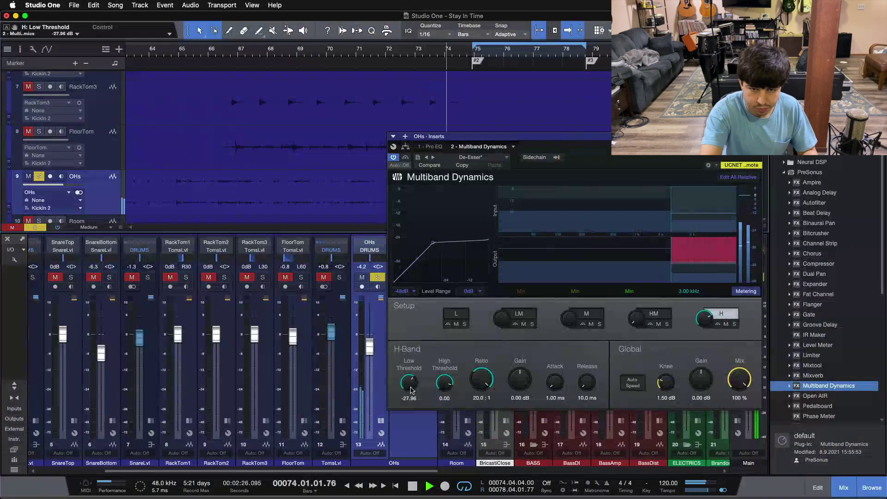
key("space")
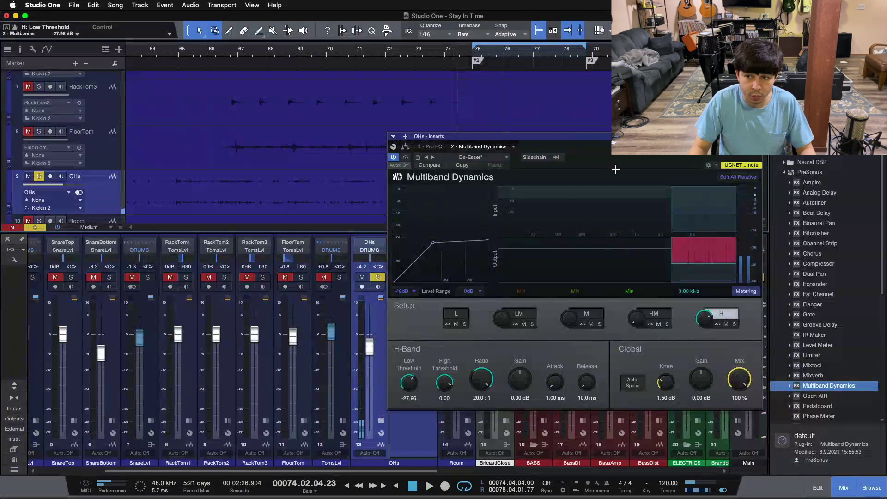
Take the OHs track out of solo, solo the DRUMS bus, and listen to the full drums from 64.04.01.00
left_click(172, 189)
key("s")
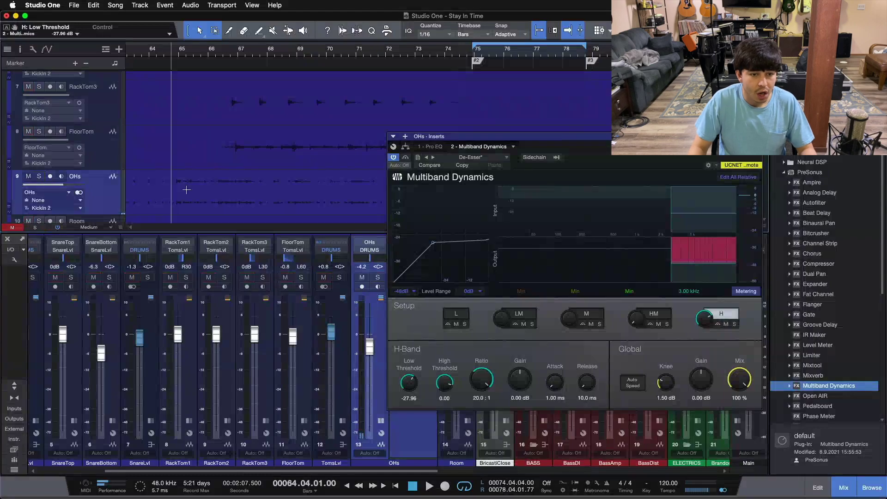
scroll(278, 435, "right", 1)
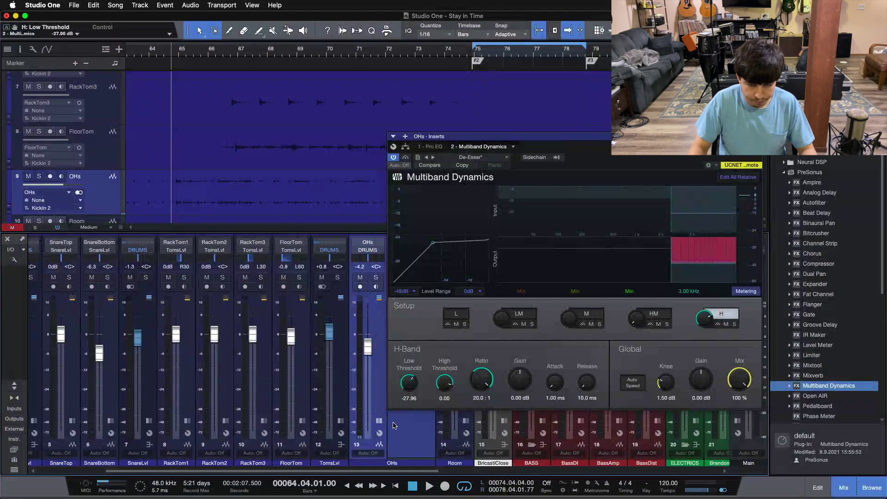
scroll(208, 369, "left", 5)
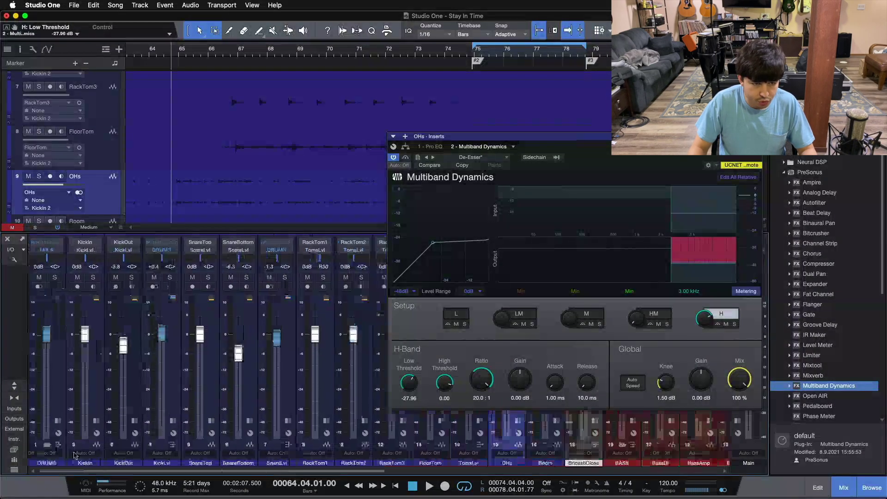
left_click(55, 277)
key("space")
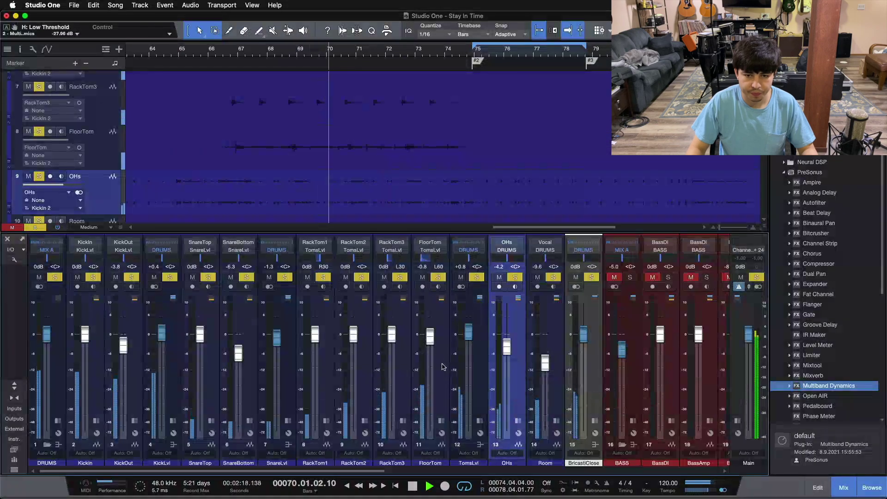
left_click(434, 359)
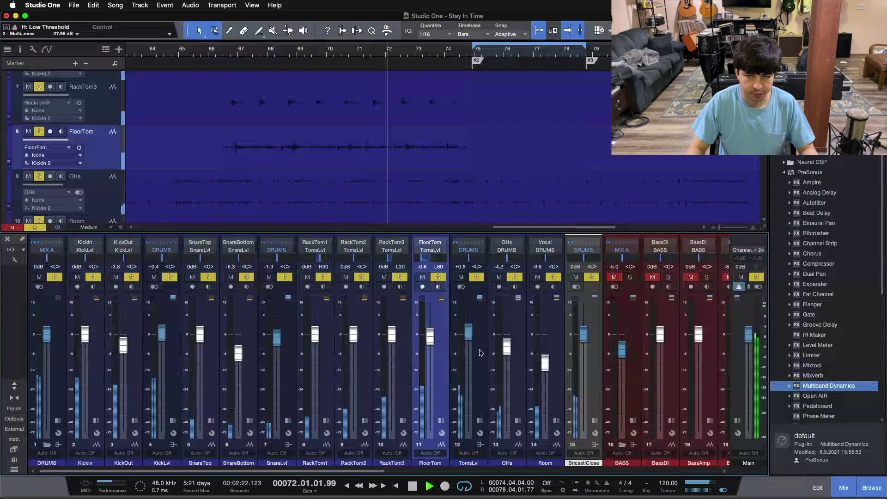
key("space")
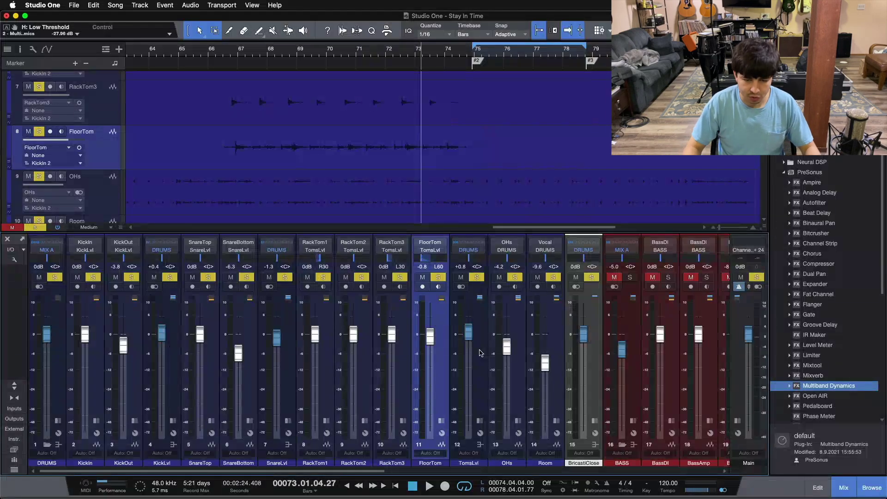
Open Multiband Dynamics on the ELECTRICS bus and move its window clear of the bus's channel strip
scroll(351, 471, "right", 5)
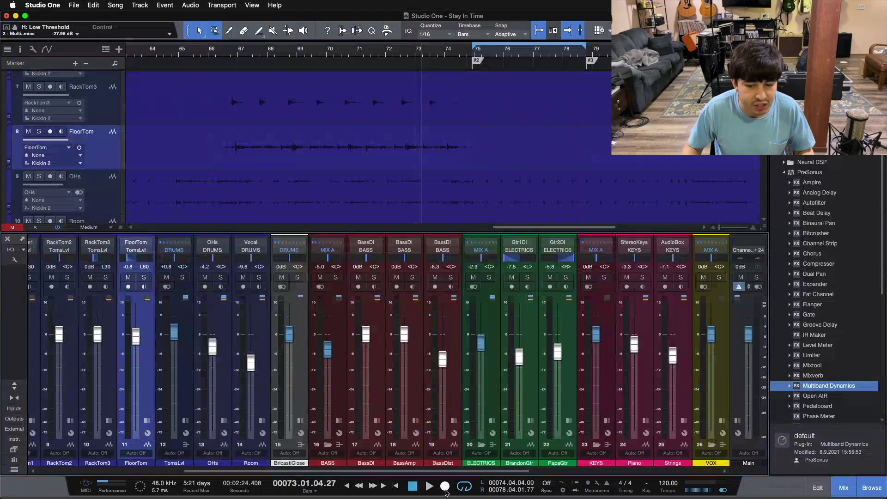
scroll(388, 458, "right", 3)
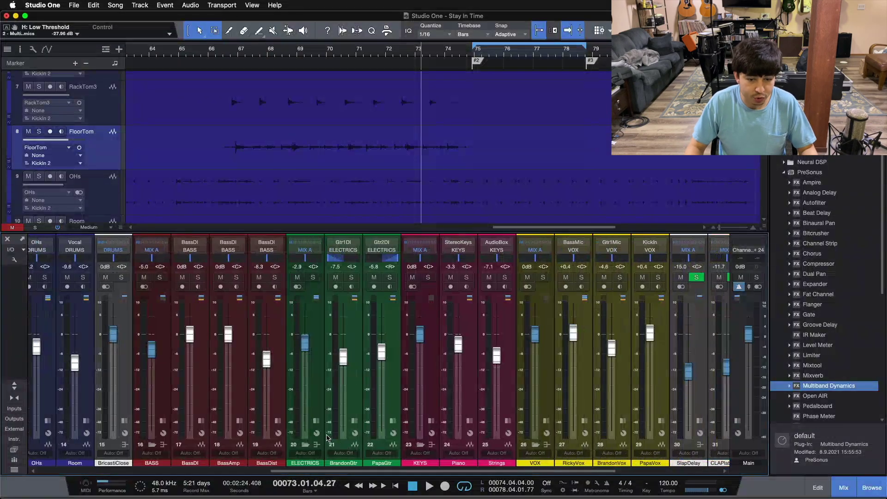
left_click(322, 429)
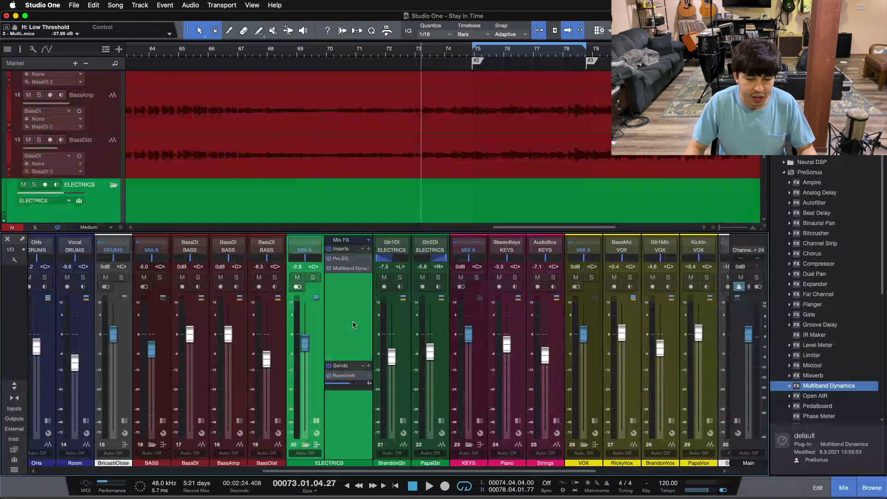
scroll(442, 124, "down", 3)
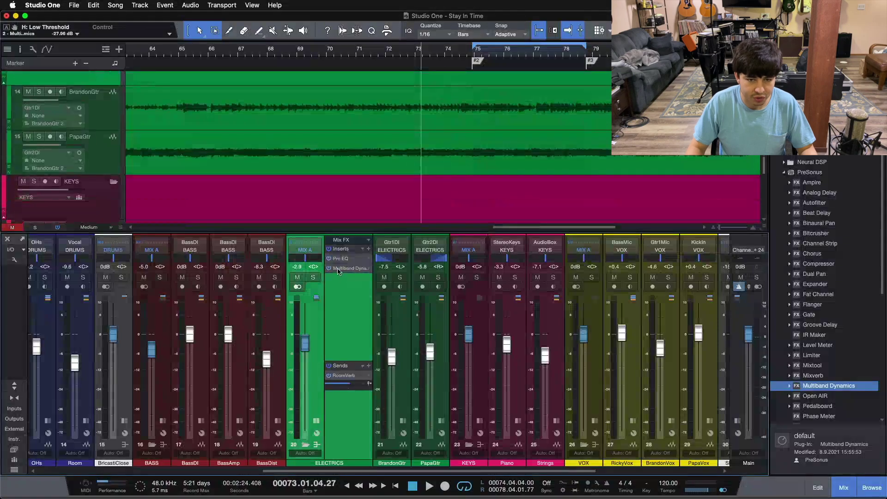
left_click(340, 268)
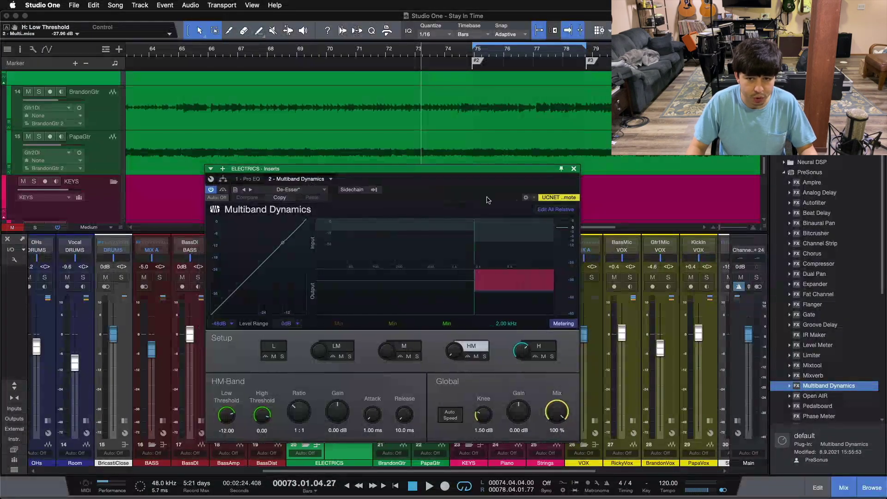
left_click_drag(462, 175, 712, 196)
Solo the ELECTRICS bus and mute its RoomVerb send
left_click_drag(308, 65, 344, 33)
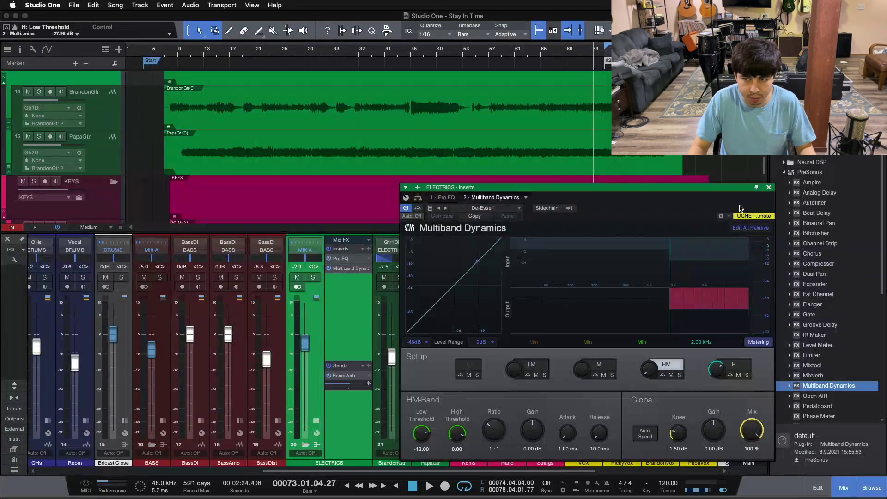
left_click(314, 278)
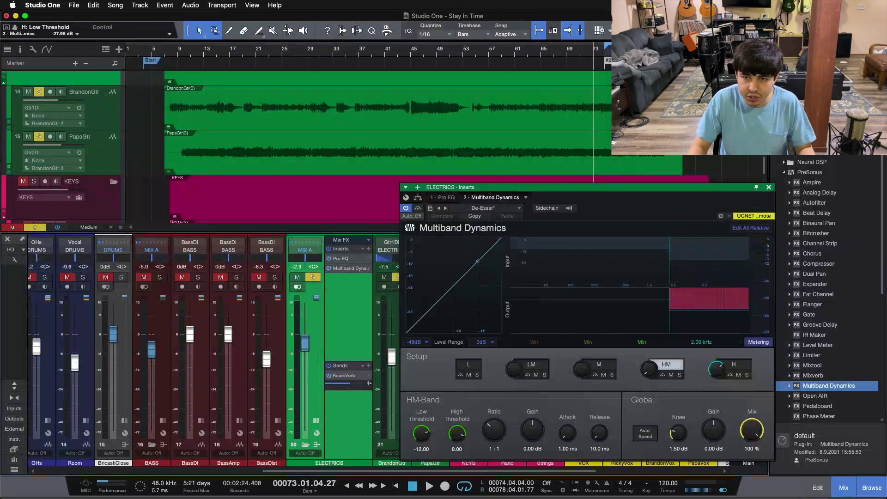
left_click(329, 377)
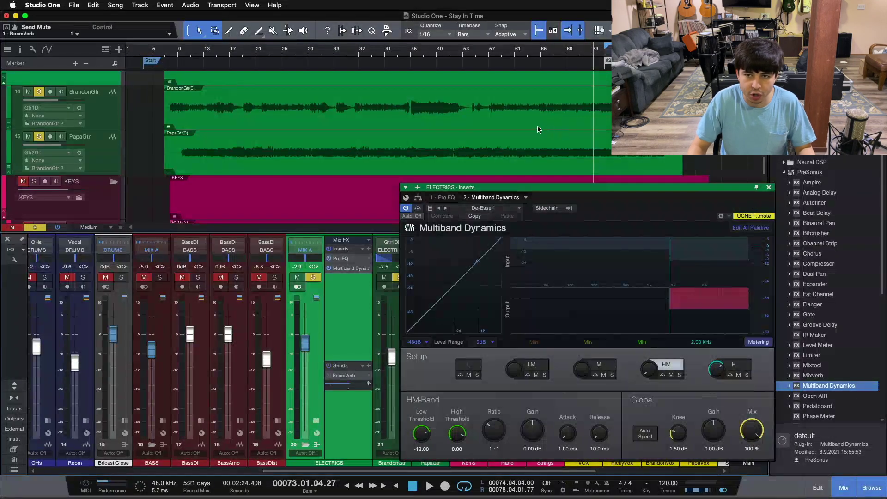
Bypass Multiband Dynamics on the ELECTRICS bus and play the guitars from 74.01.01.00
left_click_drag(609, 54, 341, 58)
left_click(341, 58)
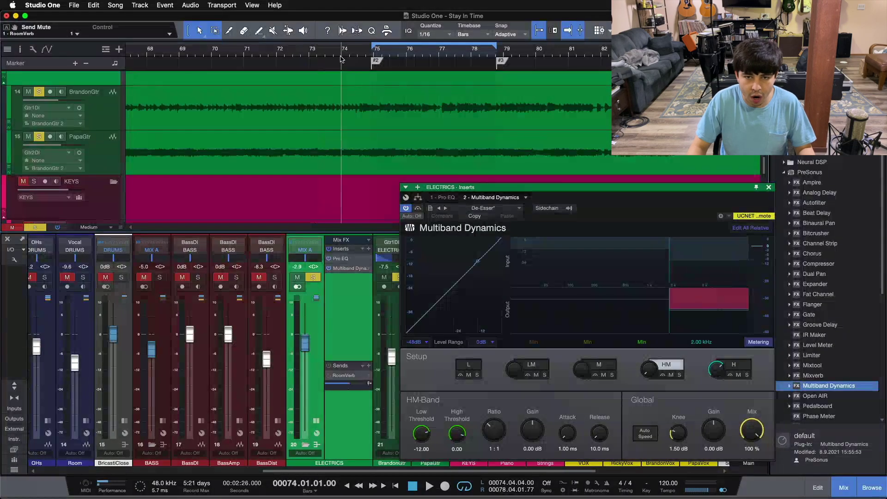
left_click(419, 210)
left_click(419, 210)
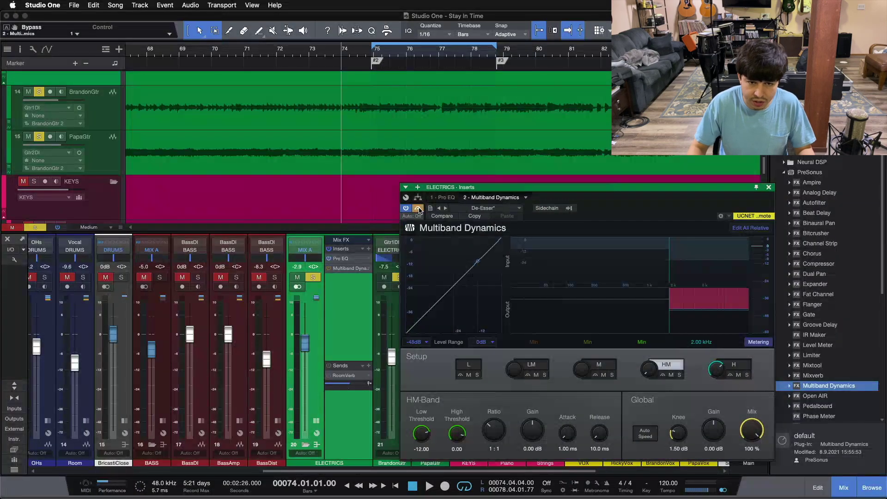
key("space")
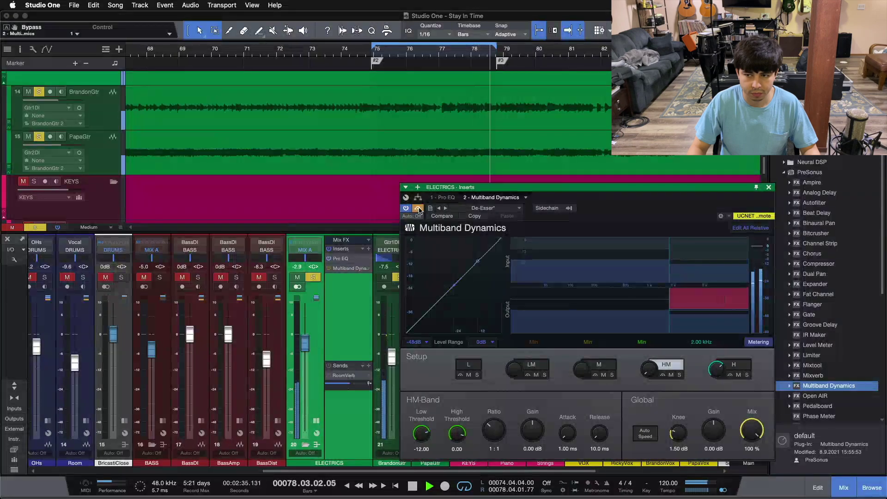
Compare the playing guitars with Multiband Dynamics active and bypassed, checking the Pro EQ ahead of it, and leave the de-esser active
left_click(418, 209)
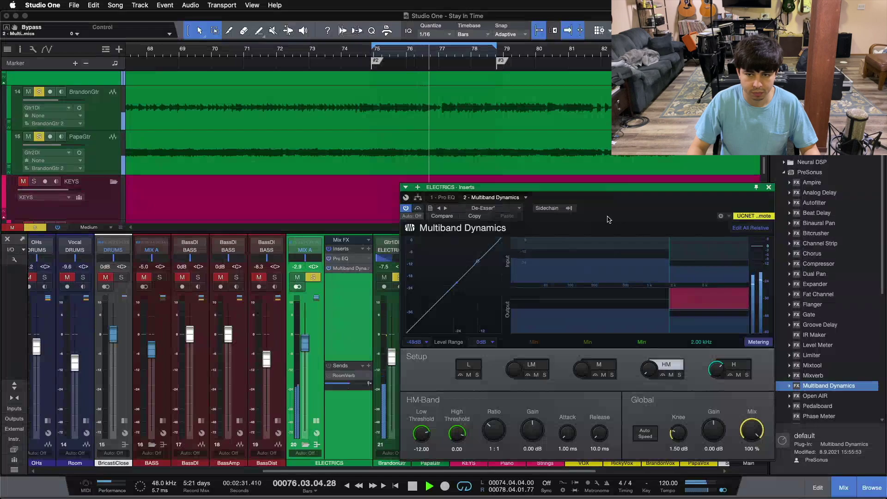
left_click(418, 209)
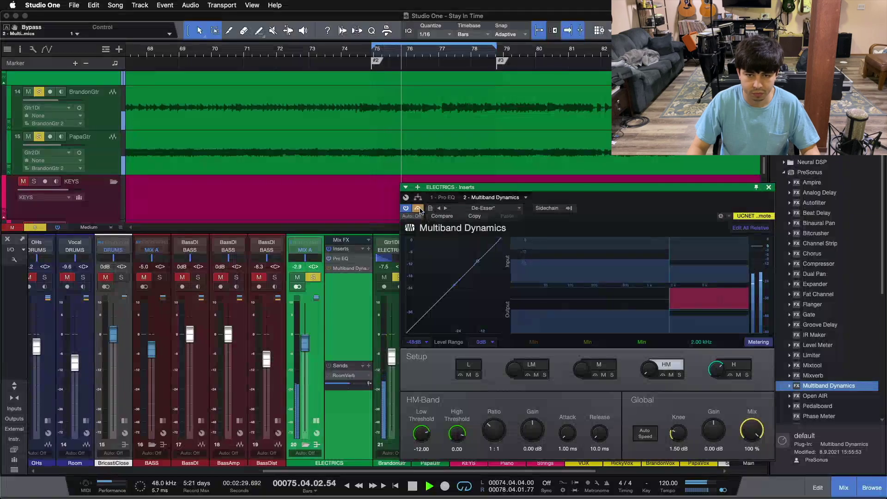
left_click(443, 197)
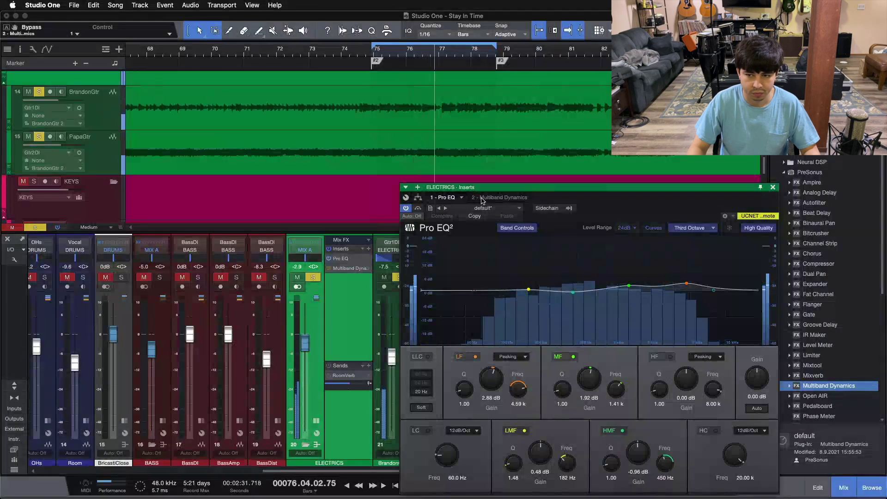
left_click(476, 198)
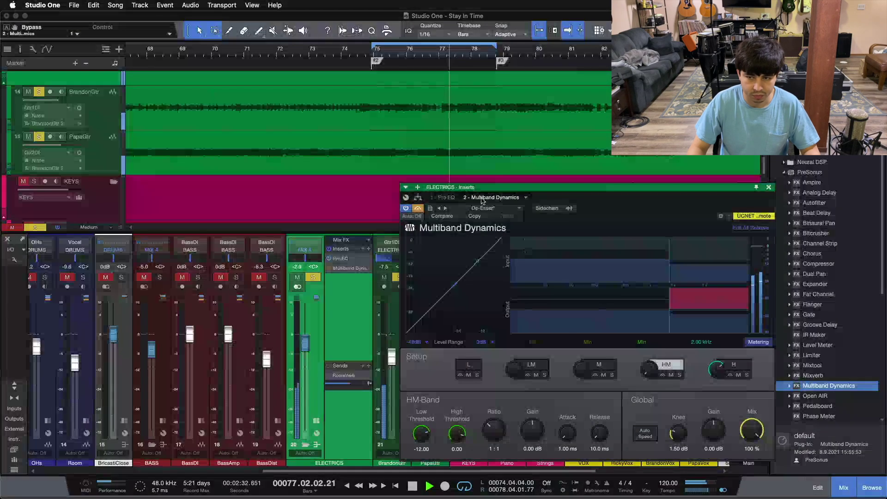
left_click(418, 209)
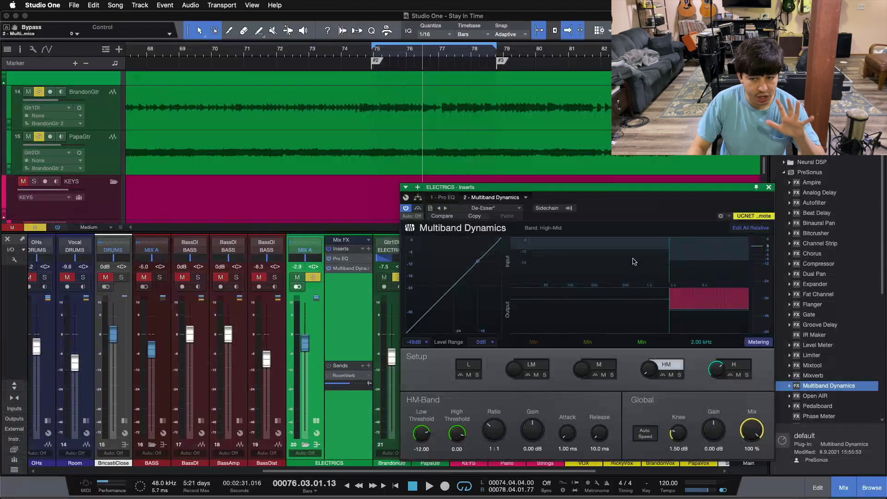
Review the Pro EQ boosts on the ELECTRICS bus against the Multiband Dynamics settings by switching between the two inserts
left_click(439, 198)
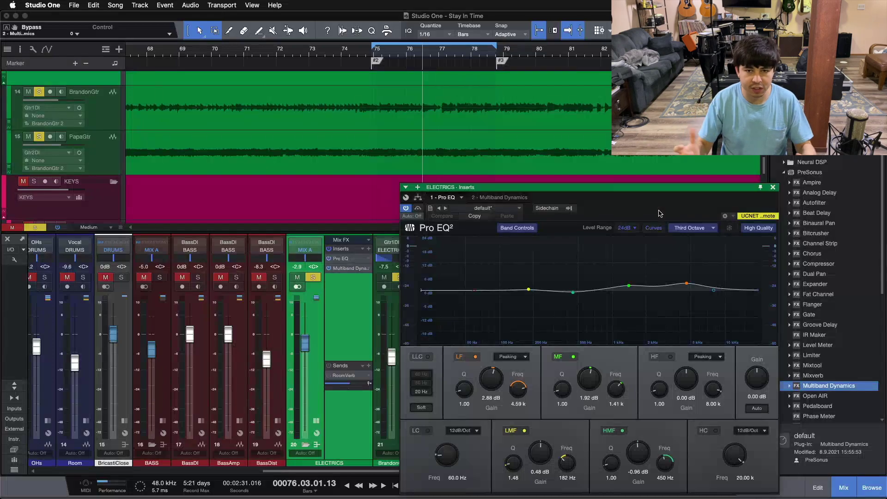
left_click(496, 198)
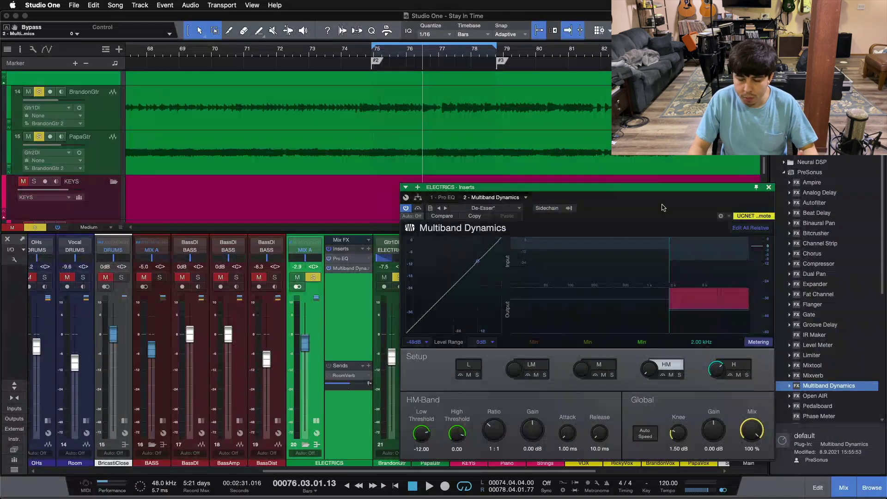
left_click(441, 198)
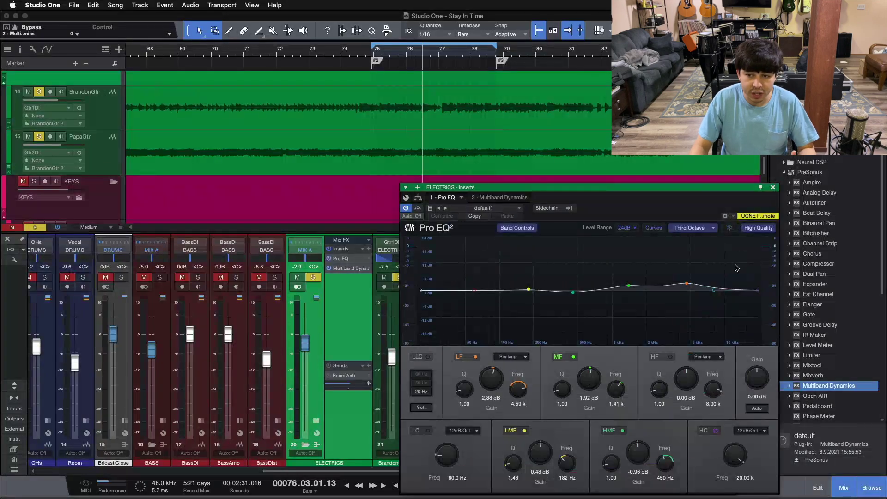
left_click(524, 198)
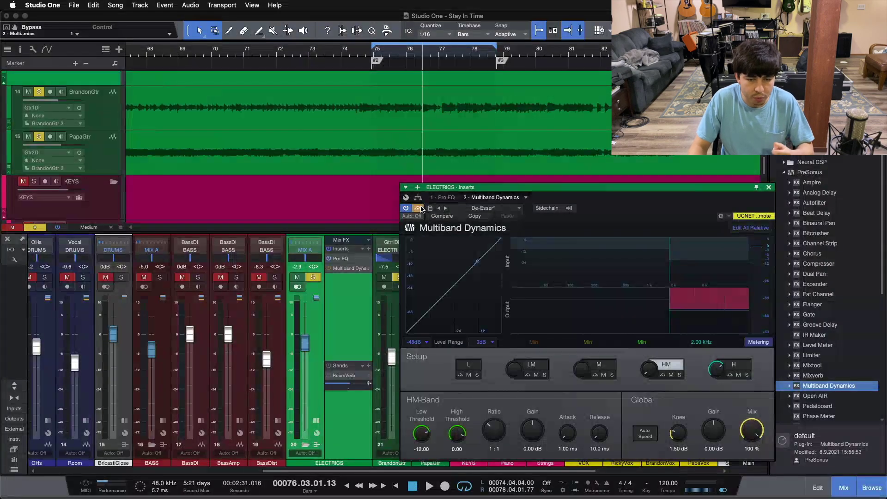
Play the guitars again from 74.04.04.00 with Multiband Dynamics active and examine its H band
key("space")
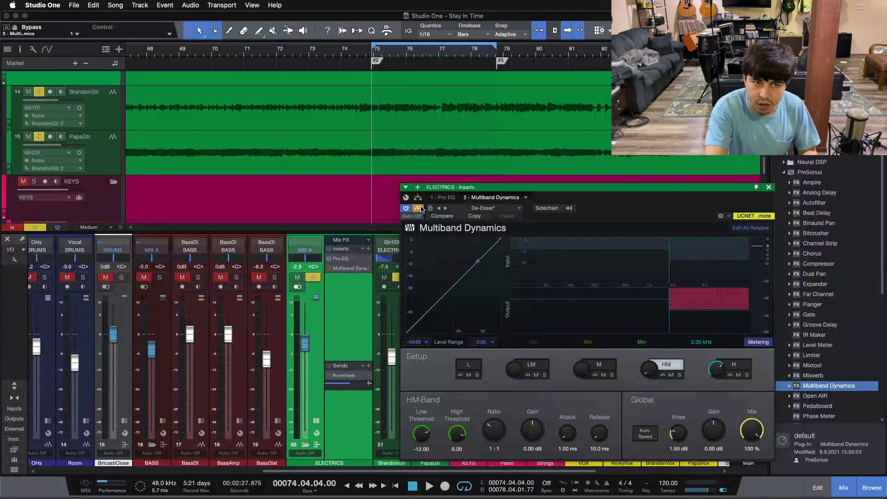
key("space")
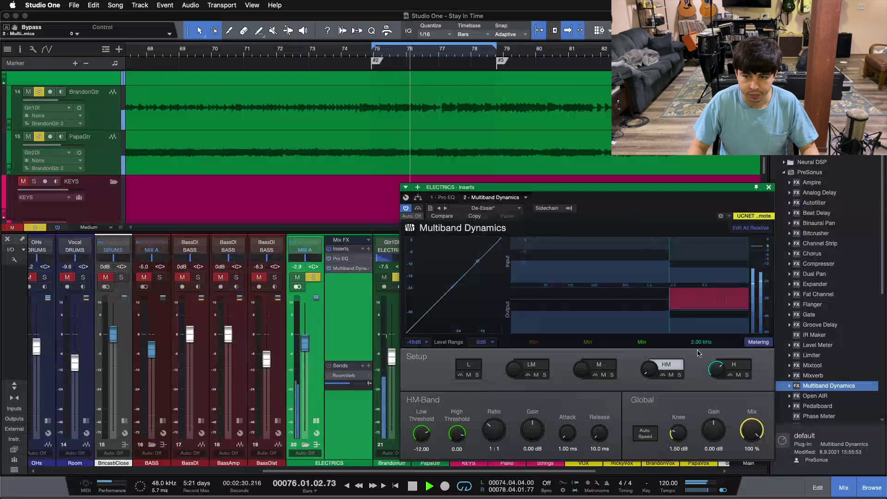
left_click(734, 365)
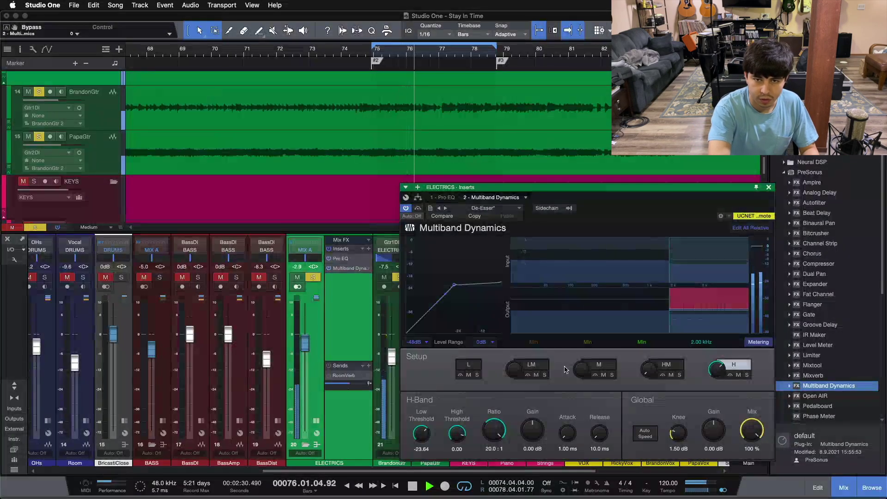
key("space")
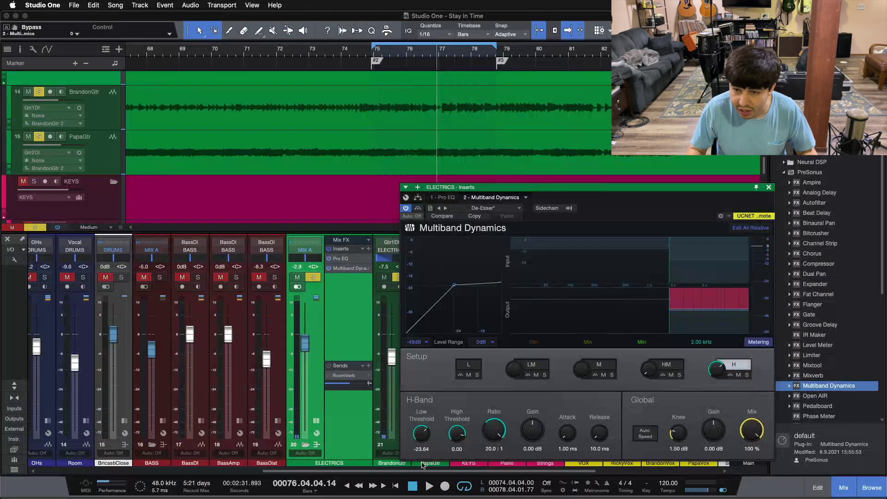
Close the ELECTRICS Multiband Dynamics window, re-enable the RoomVerb send and clear the solo
left_click_drag(624, 209, 603, 168)
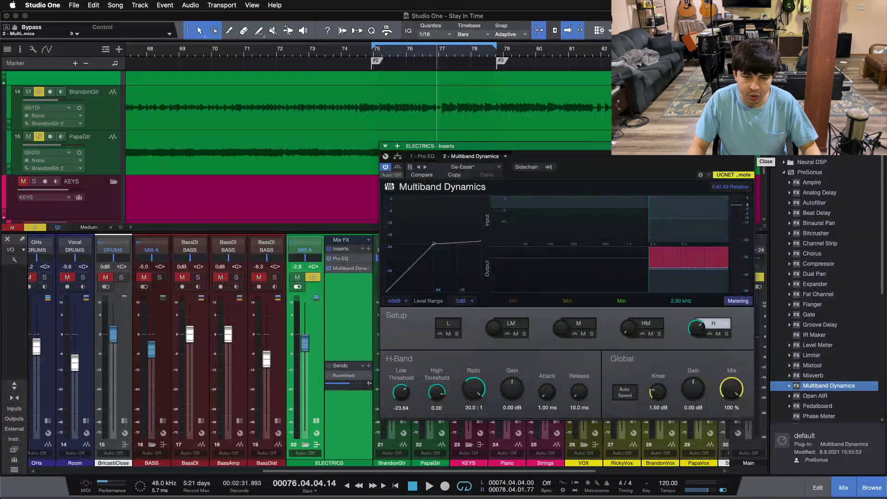
key("super+w")
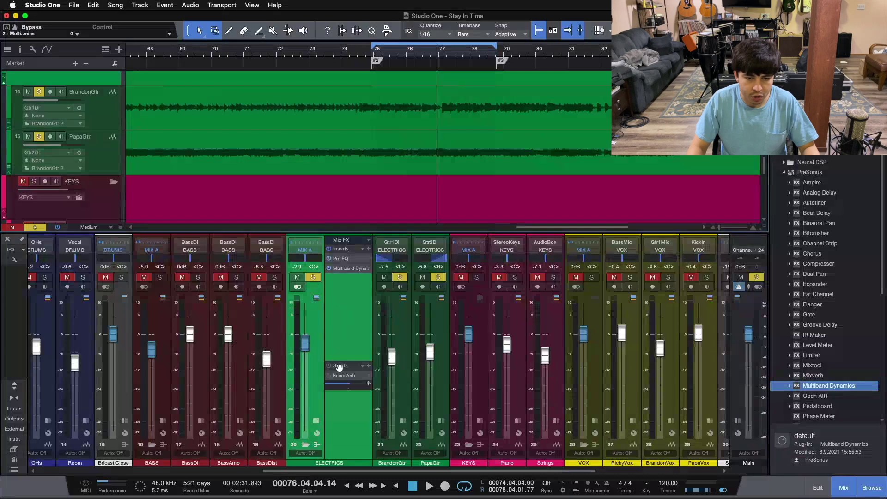
key("shift+s")
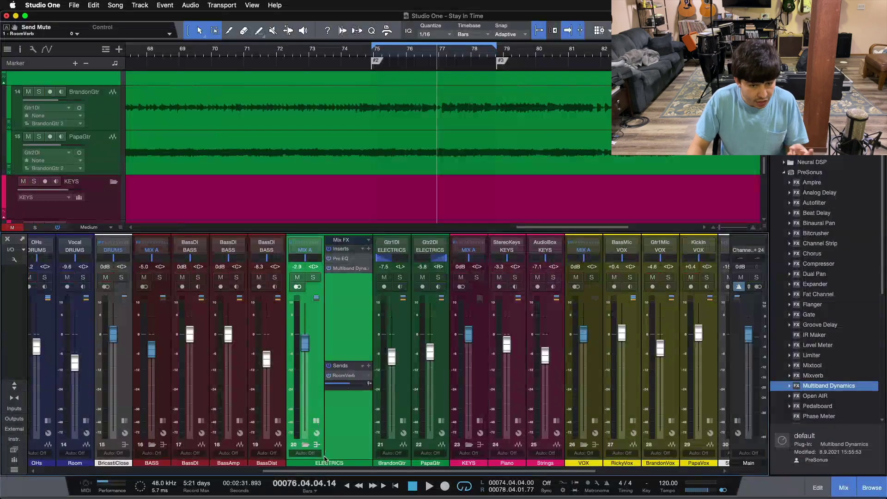
Expand the first vocal channel of the VOX bus, open its Multiband Dynamics and move the window clear of the channel strip
left_click_drag(325, 471, 414, 471)
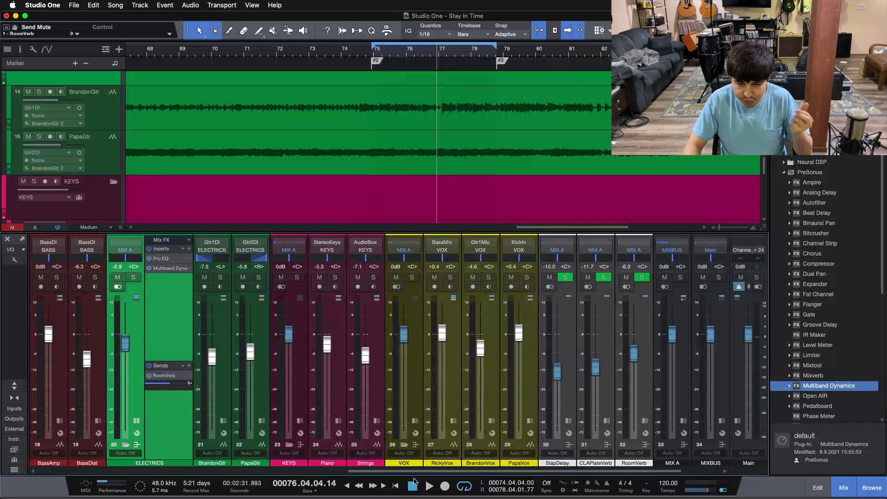
left_click(453, 421)
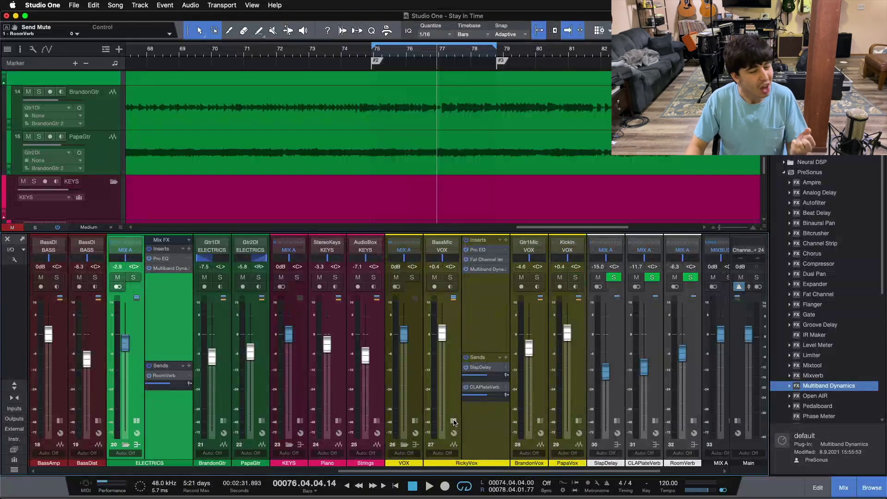
left_click(491, 335)
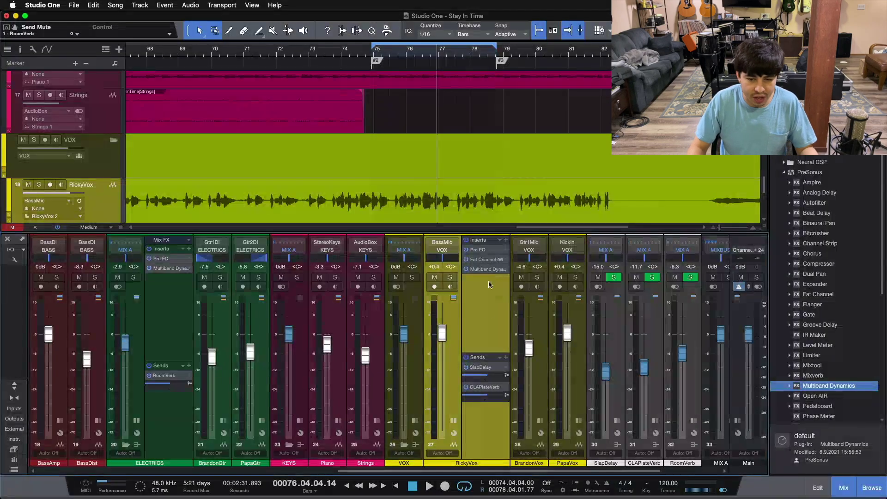
left_click_drag(462, 471, 520, 471)
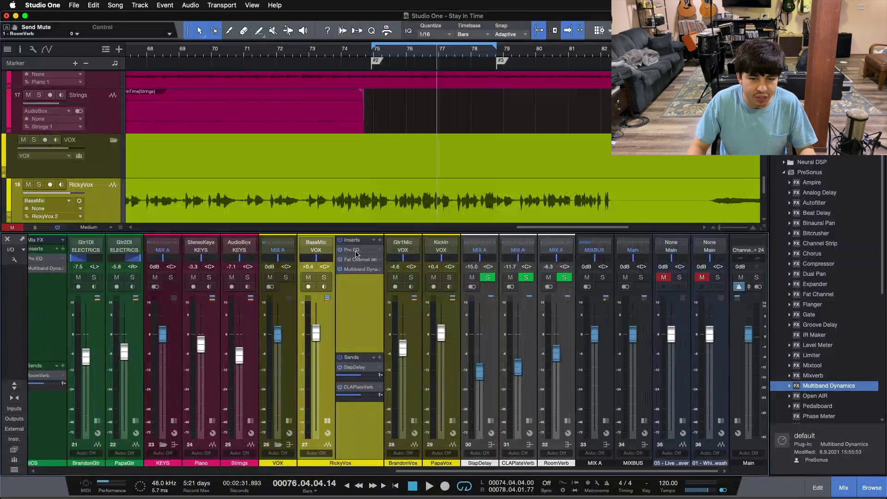
left_click(362, 270)
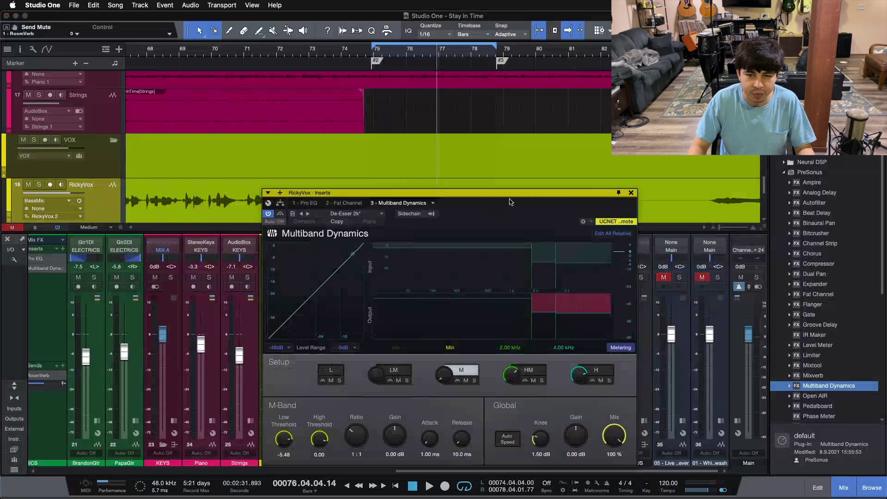
left_click_drag(484, 214, 660, 207)
Solo the first vocal track, play it from 74.04.04.00 and examine the H band of its Multiband Dynamics
left_click(324, 278)
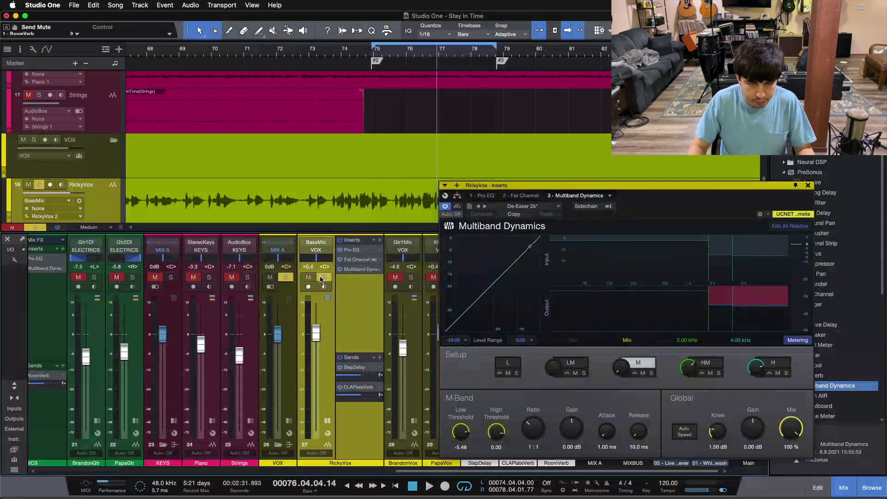
key("space")
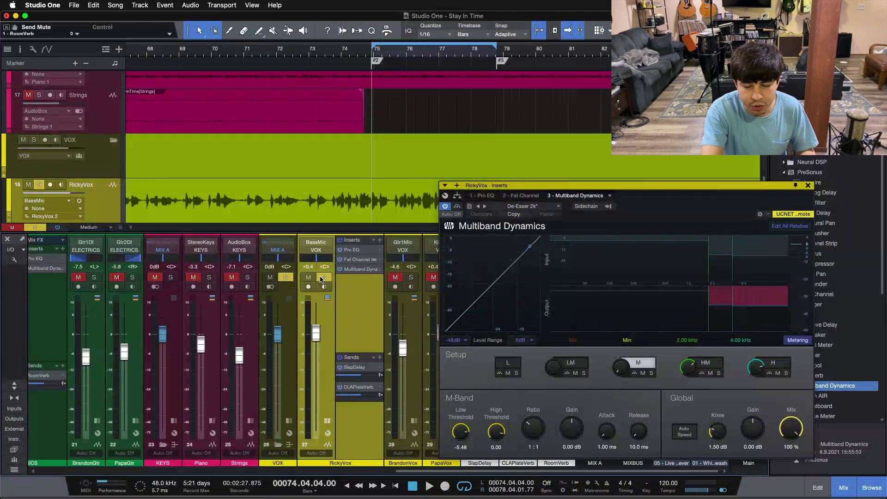
key("space")
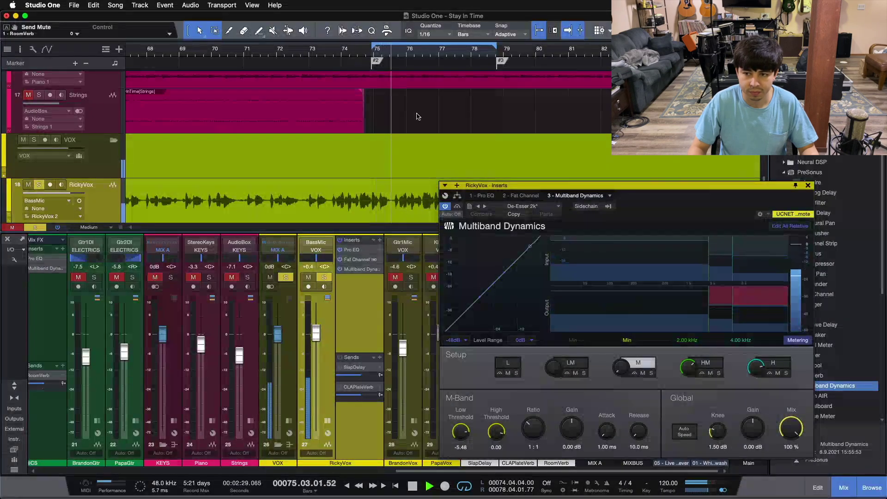
left_click(779, 363)
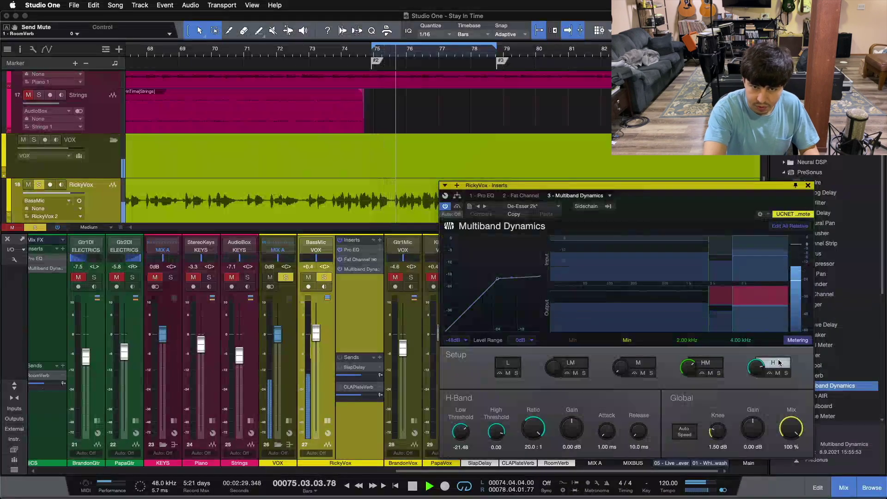
key("space")
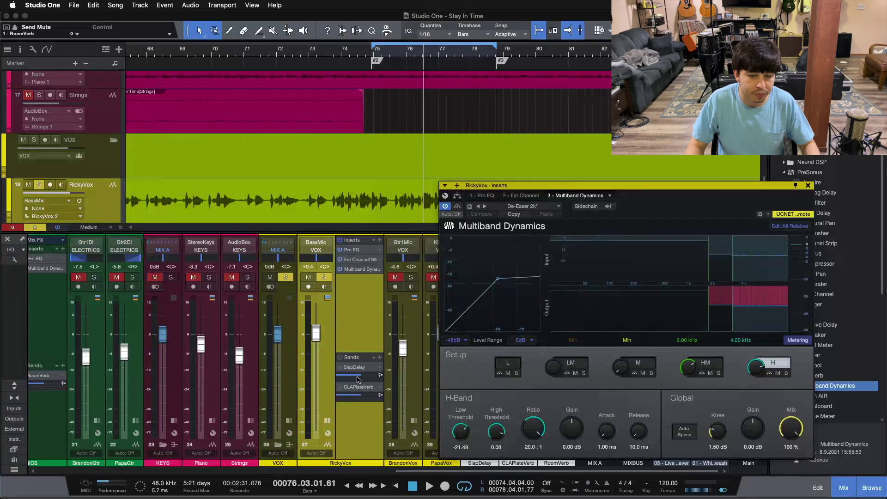
left_click(344, 347)
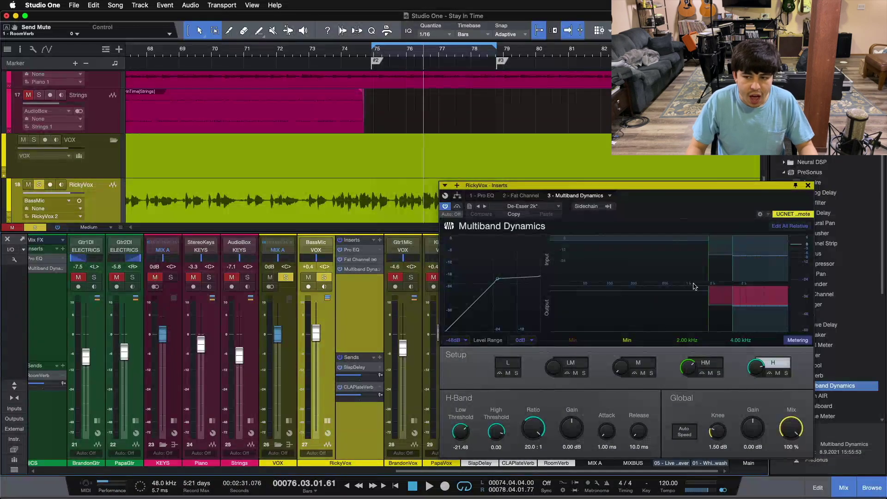
Take the vocal out of solo, close its Multiband Dynamics window, and collapse the expanded vocal and ELECTRICS channels
key("s")
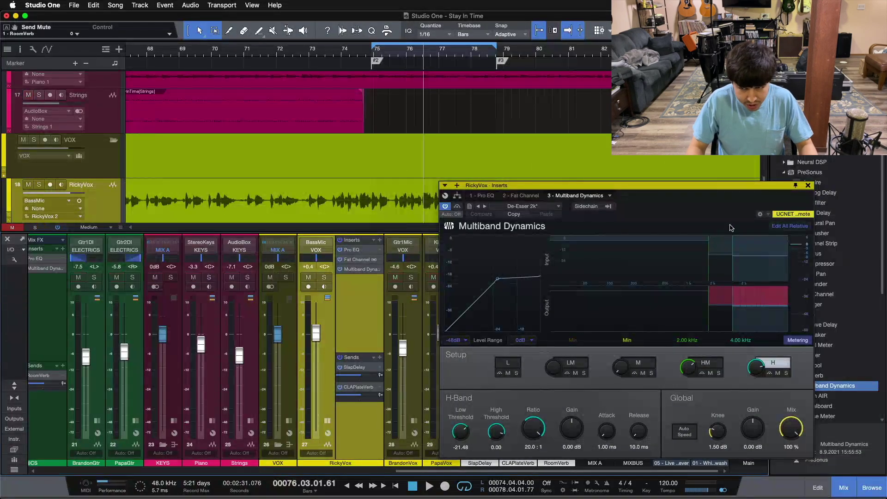
left_click(808, 185)
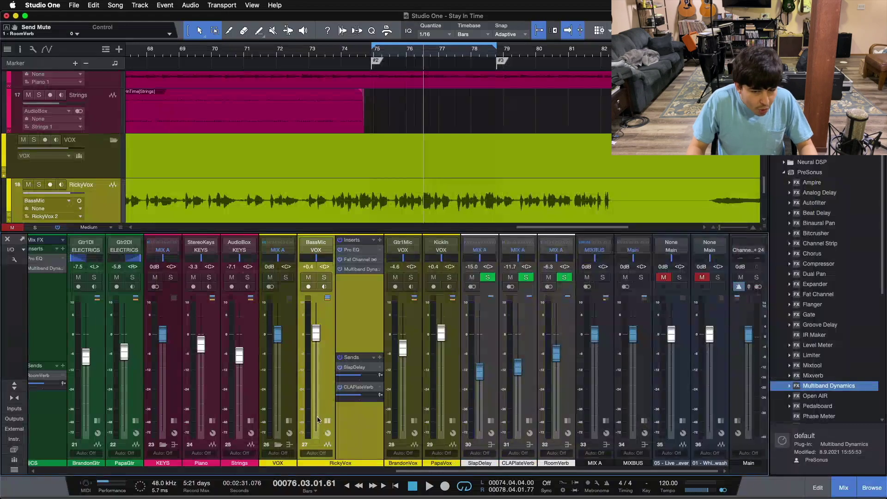
scroll(329, 416, "left", 5)
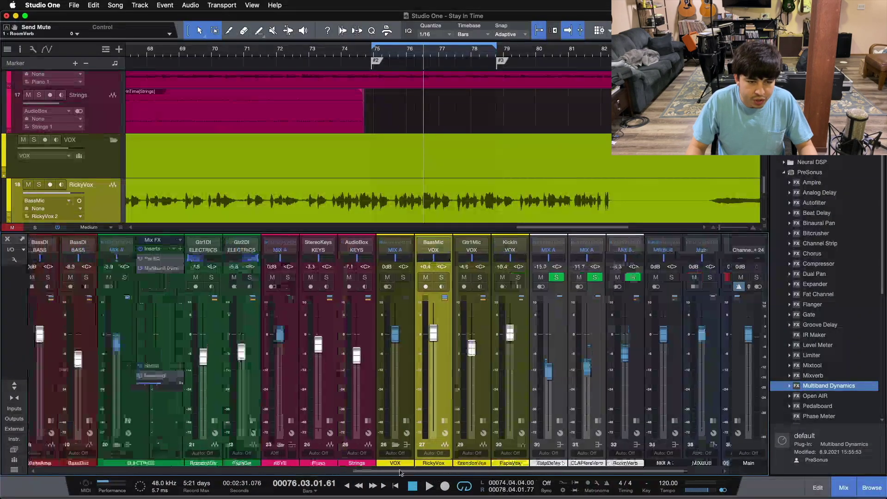
left_click(128, 420)
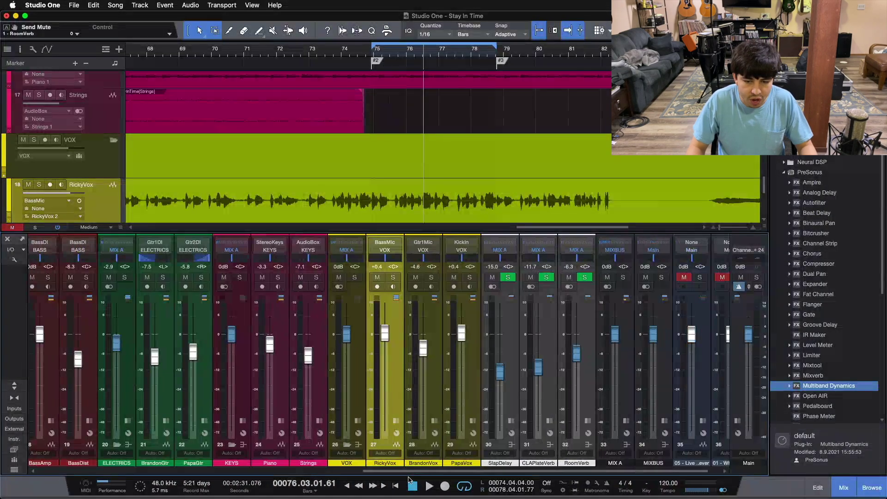
Solo the CLAPlateVerb channel, expand its inserts and sends, and play the song from 74.04.04.00
scroll(408, 463, "right", 2)
left_click(525, 278)
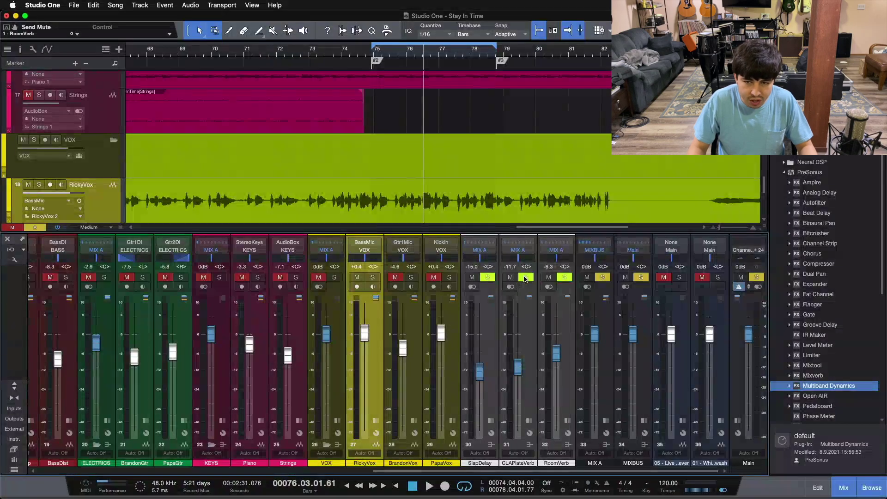
left_click(530, 444)
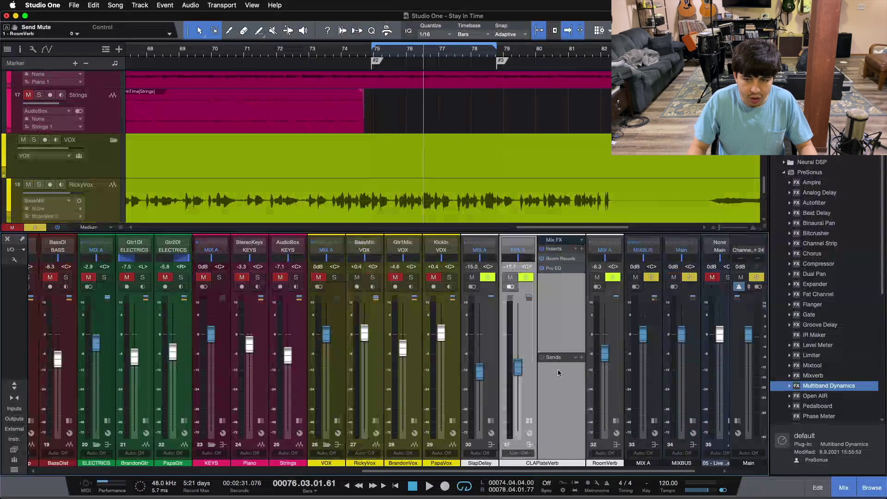
key("space")
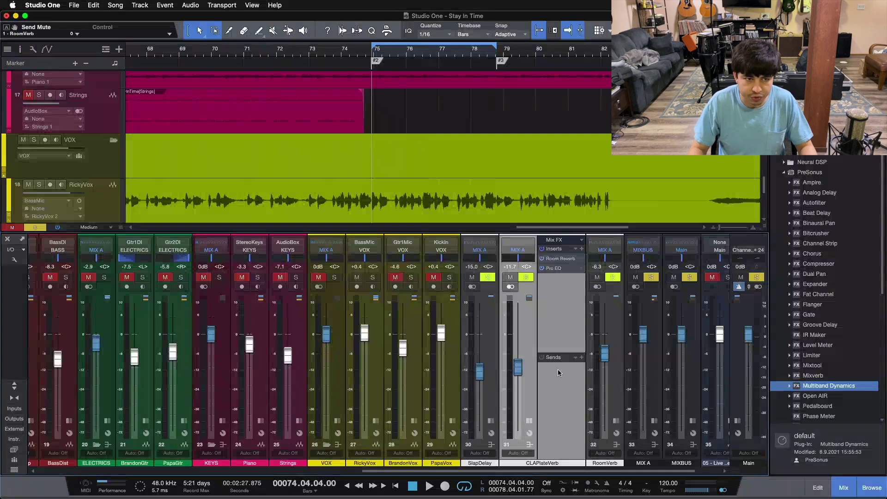
key("space")
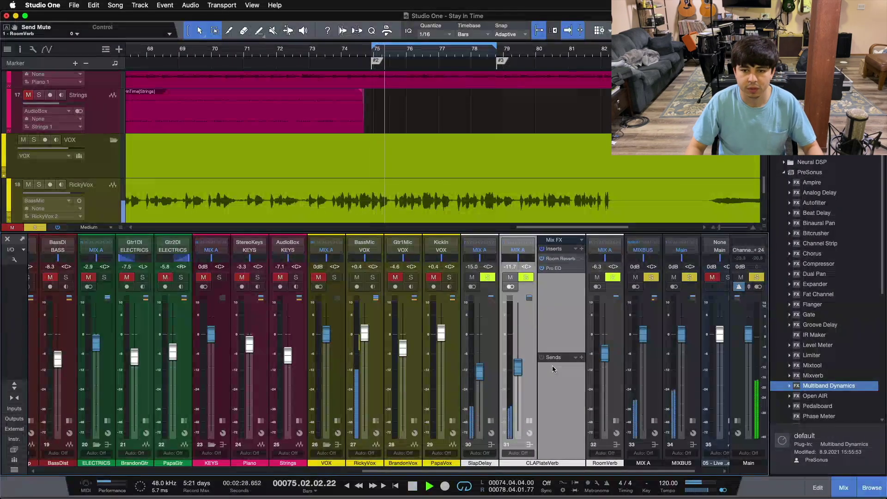
Expand the first vocal channel of the VOX bus to view its inserts and sends, and stop playback
left_click(372, 424)
left_click(375, 422)
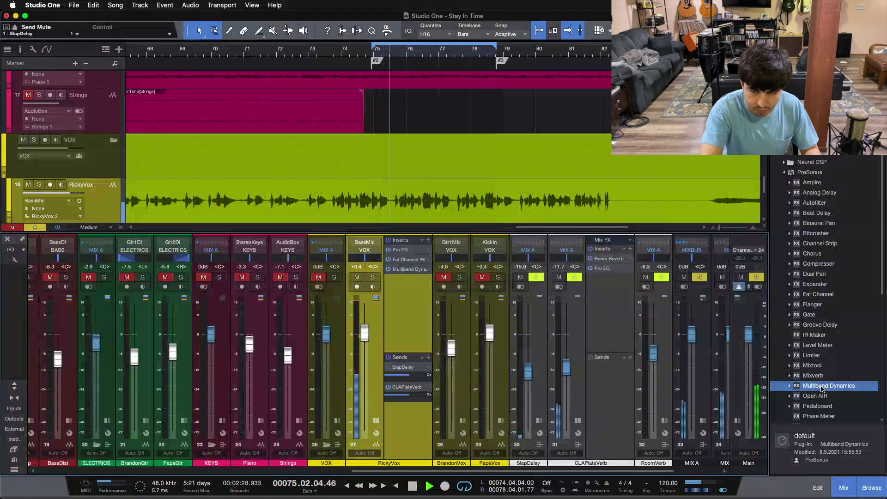
key("space")
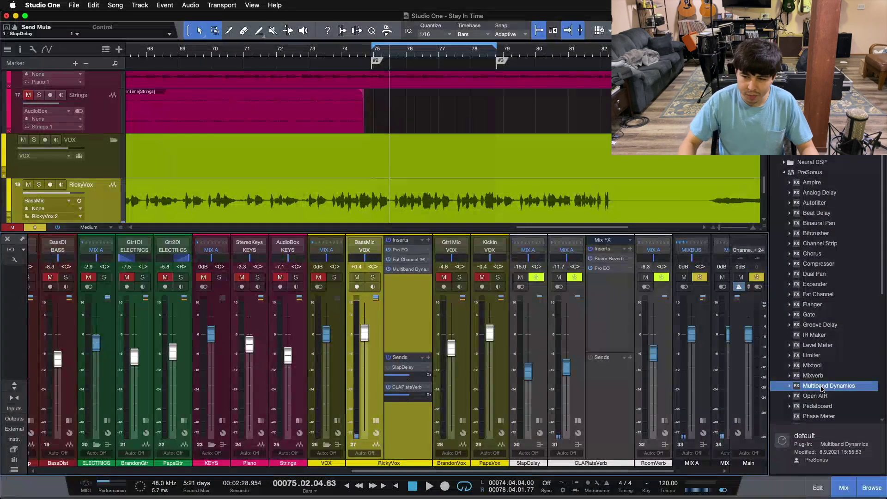
Add Multiband Dynamics to the inserts of the CLAPlateVerb channel, after Pro EQ
left_click(825, 386)
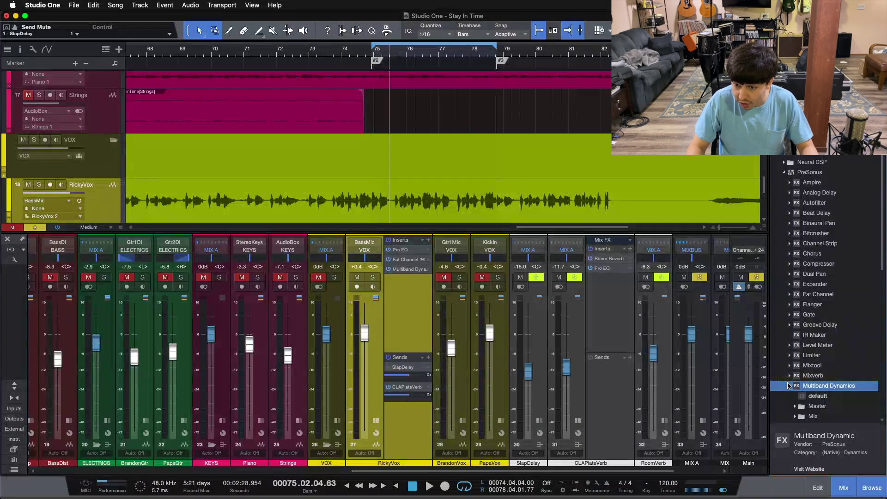
left_click(789, 386)
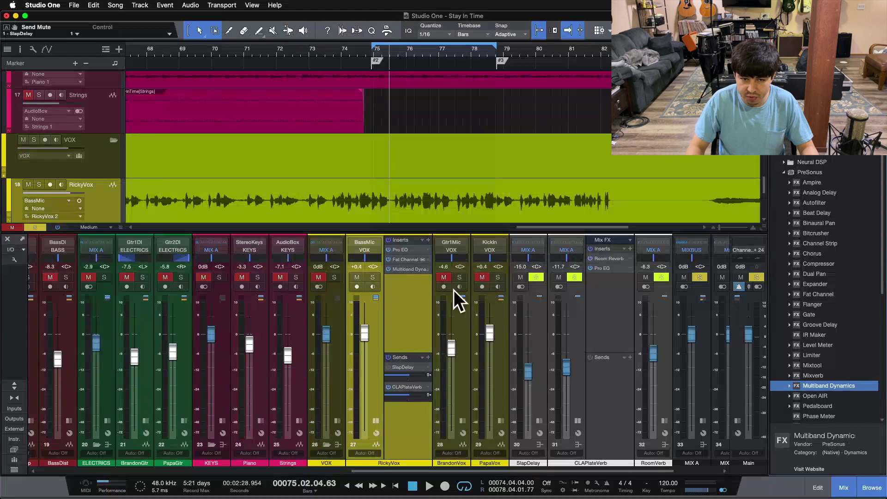
left_click_drag(827, 386, 609, 299)
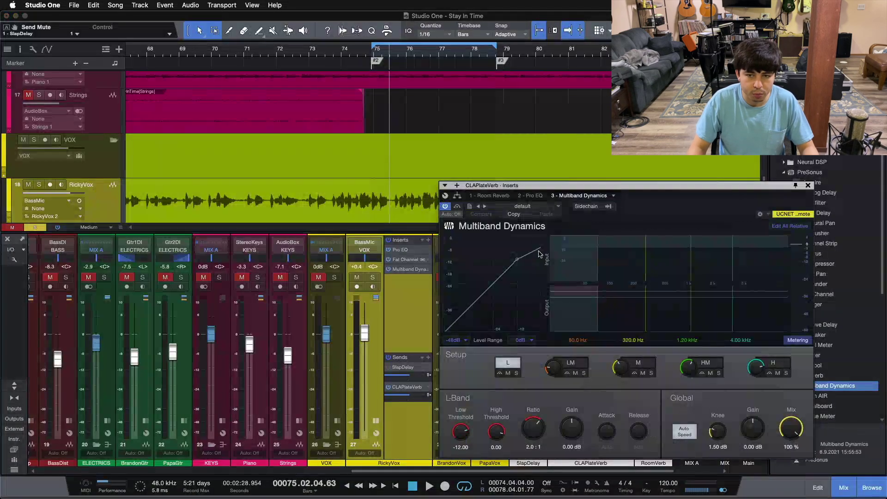
Load the De-Esser preset in the CLAPlateVerb Multiband Dynamics, select its H band and move the window clear of the channel's inserts
left_click(531, 209)
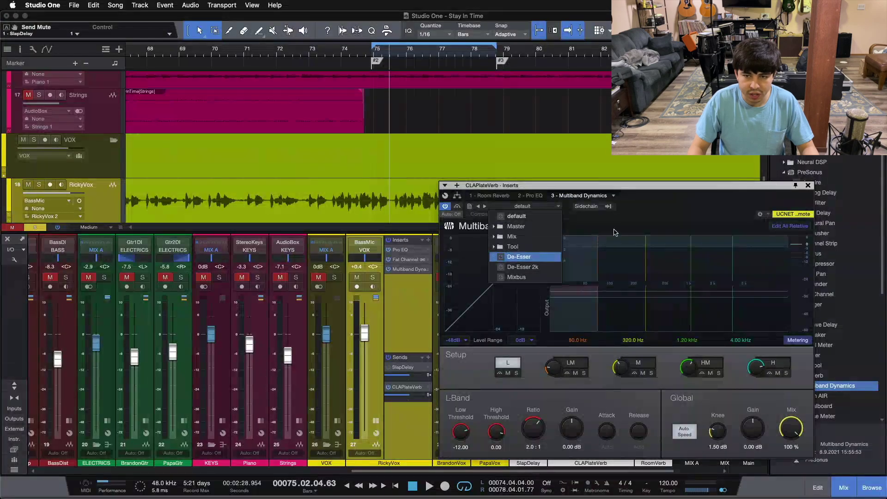
left_click(519, 256)
left_click(769, 363)
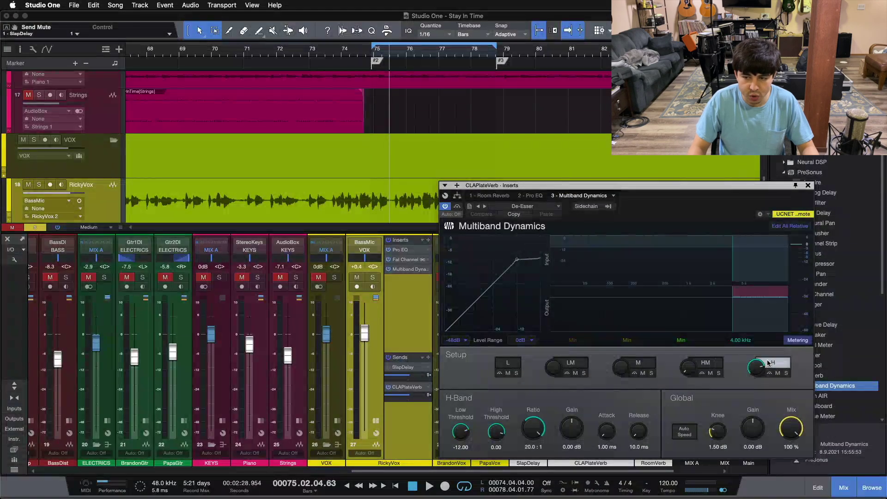
left_click_drag(656, 213, 313, 168)
Set the H band's low threshold to -34.44 dB while playing from 74.04.04.00, then stop playback and close the Multiband Dynamics window
key("space")
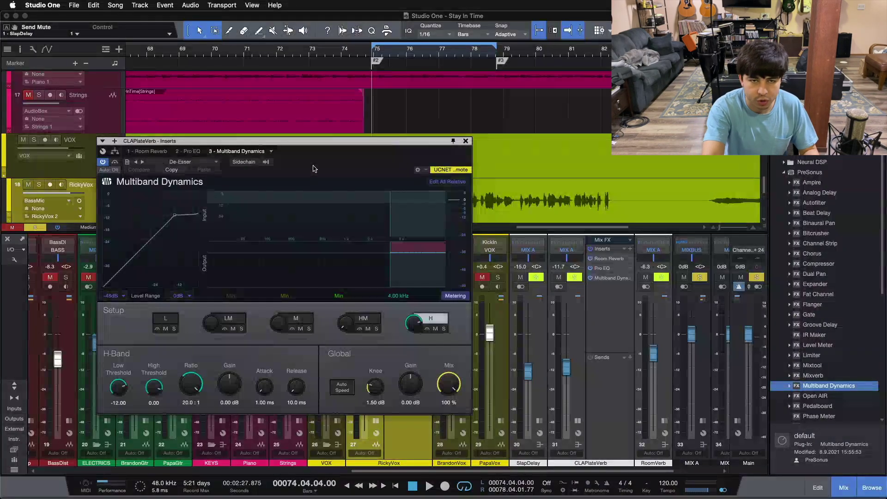
key("space")
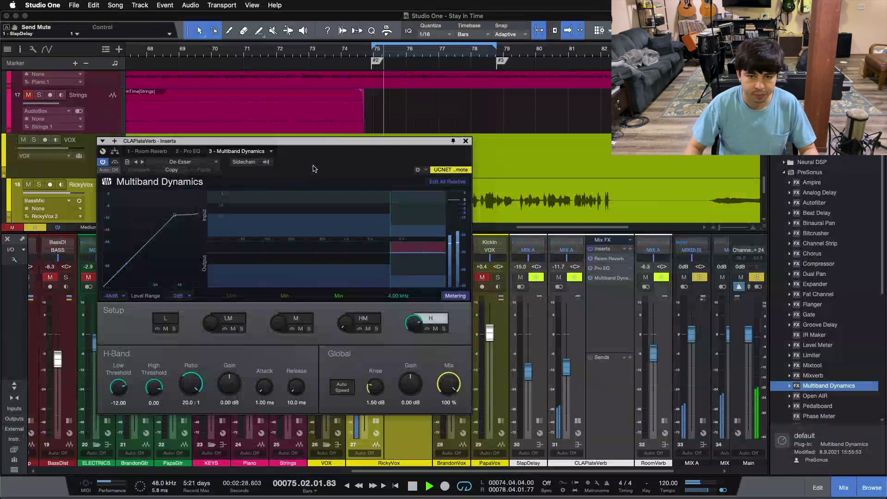
left_click_drag(119, 387, 122, 388)
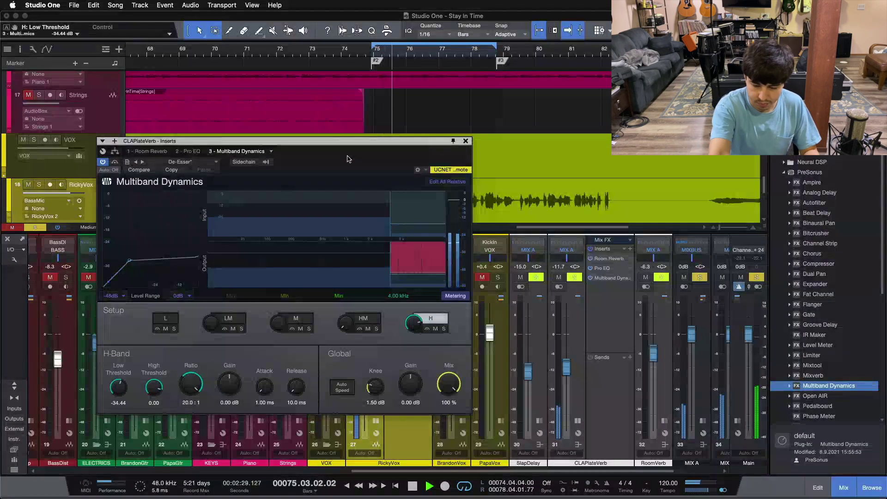
key("space")
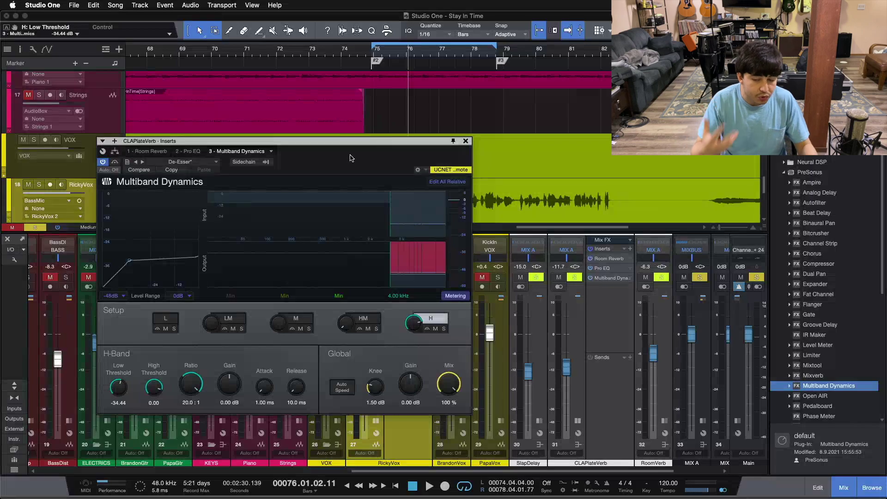
left_click(465, 144)
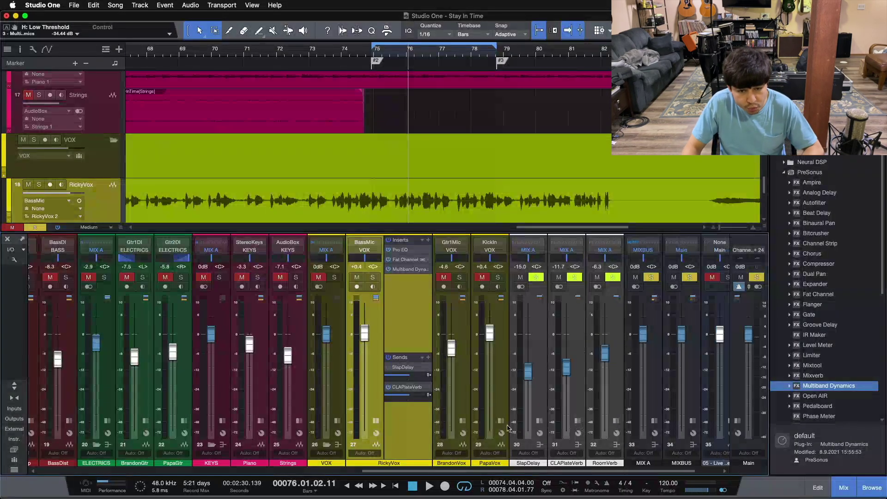